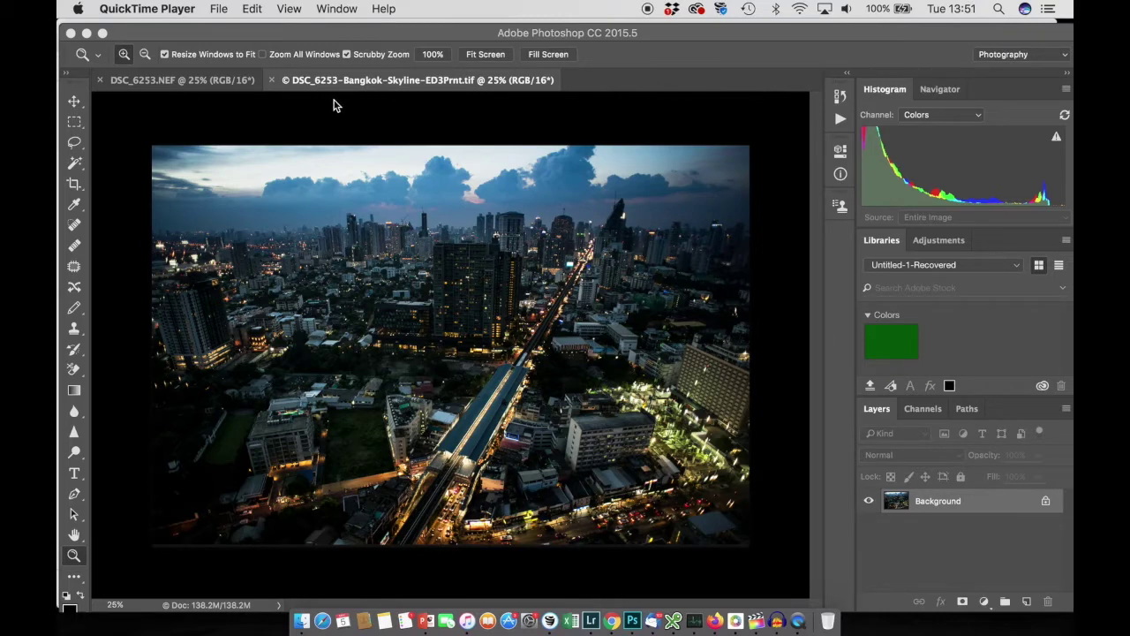
- Compare the unedited DSC_6253.NEF with the finished DSC_6253-Bangkok-Skyline-ED3Prnt.tif, ending on the NEF document
click(198, 106)
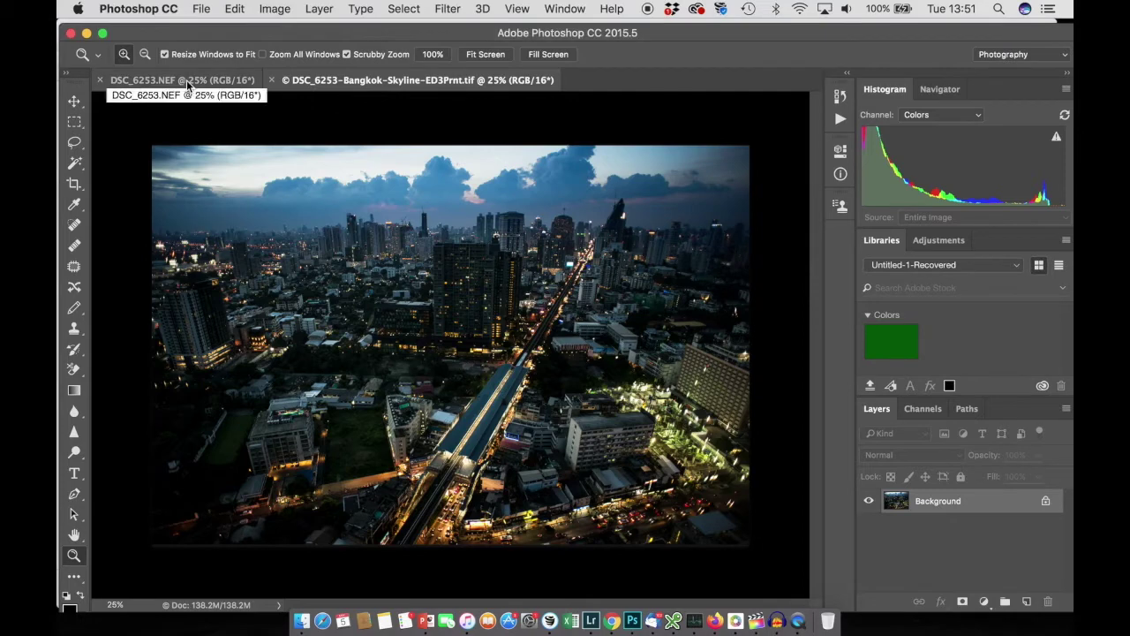
click(185, 80)
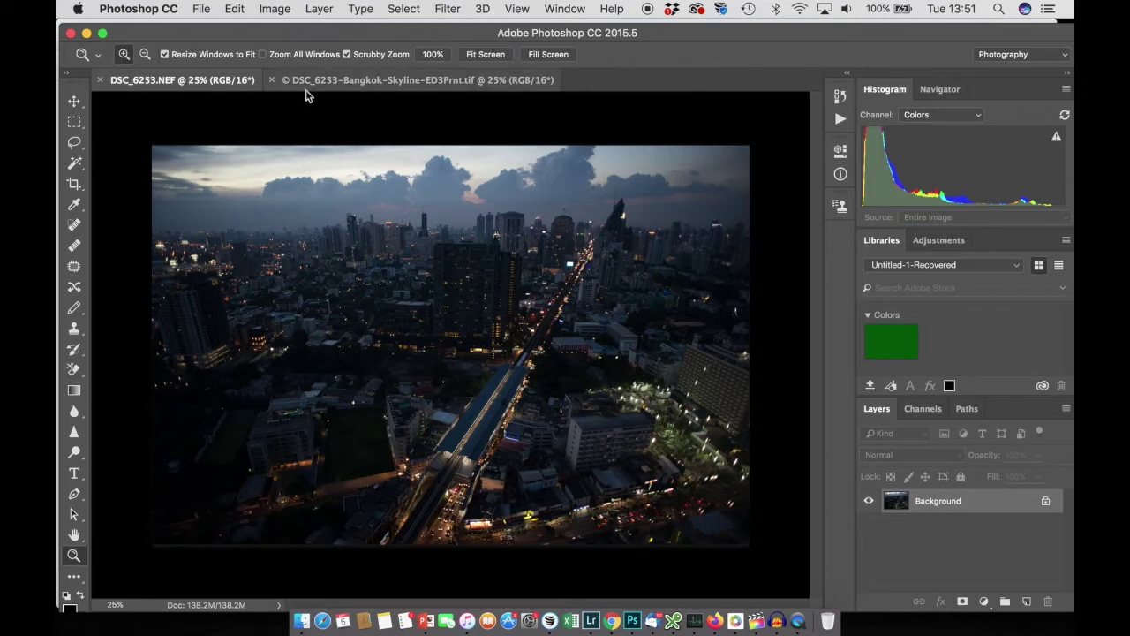
click(335, 81)
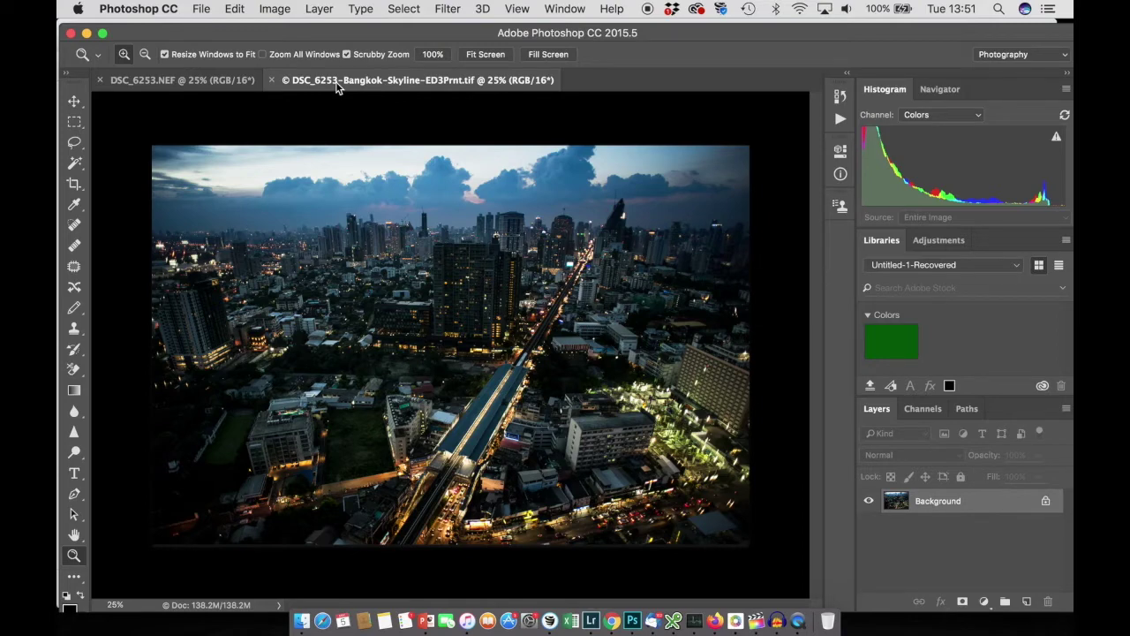
click(208, 86)
key(ctrl+Tab)
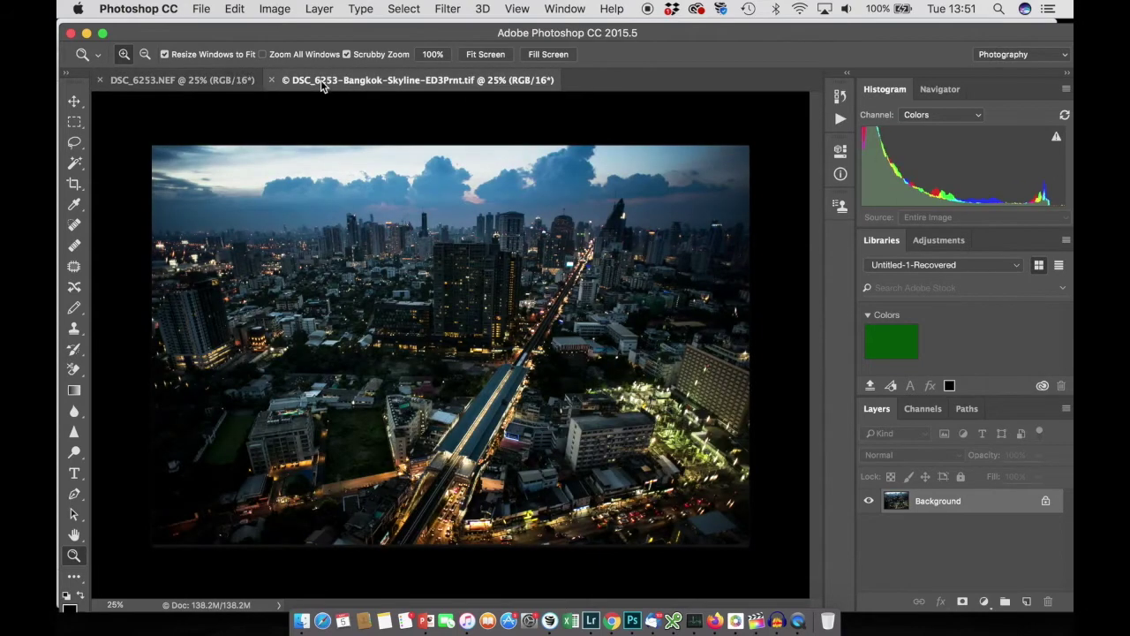
click(229, 85)
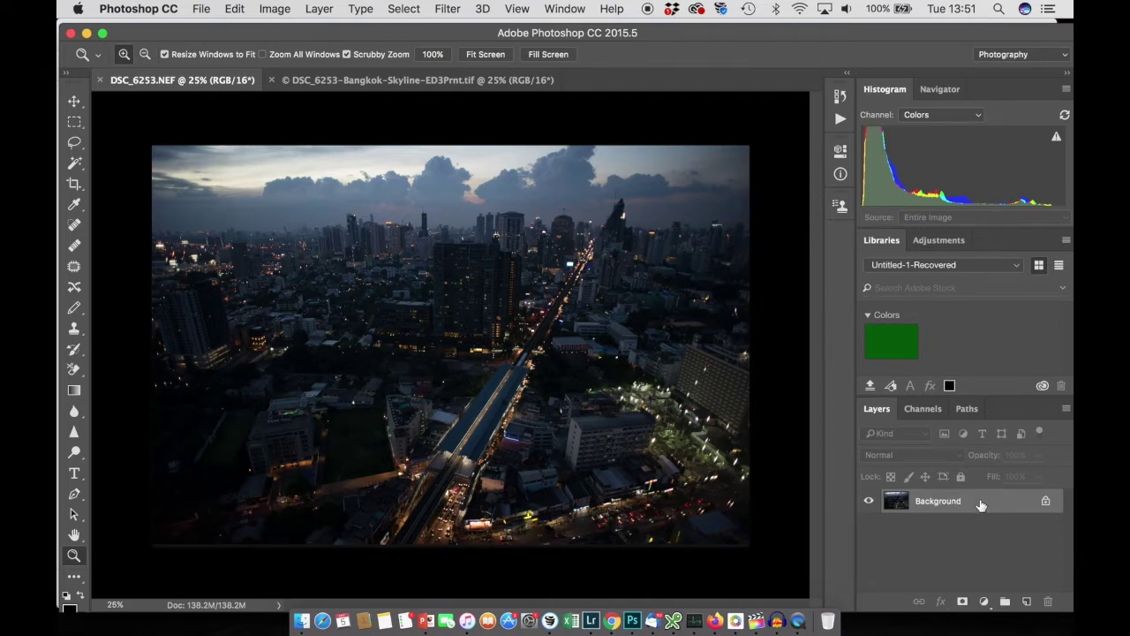
- Duplicate the Background layer within DSC_6253.NEF and rename the copy Edit-1
click(321, 11)
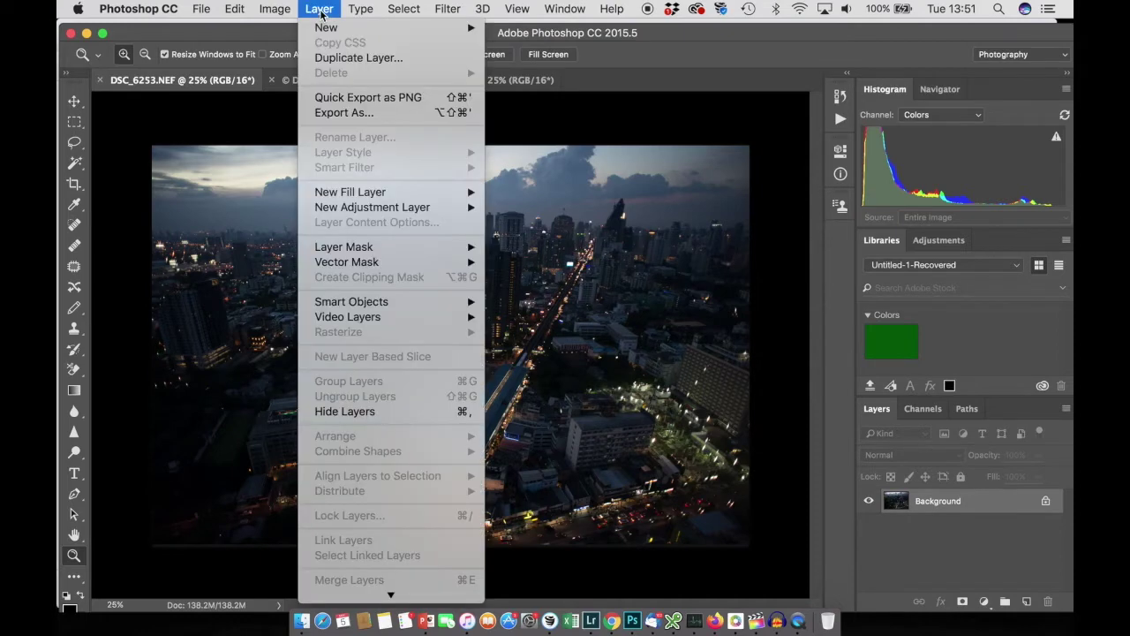
click(329, 59)
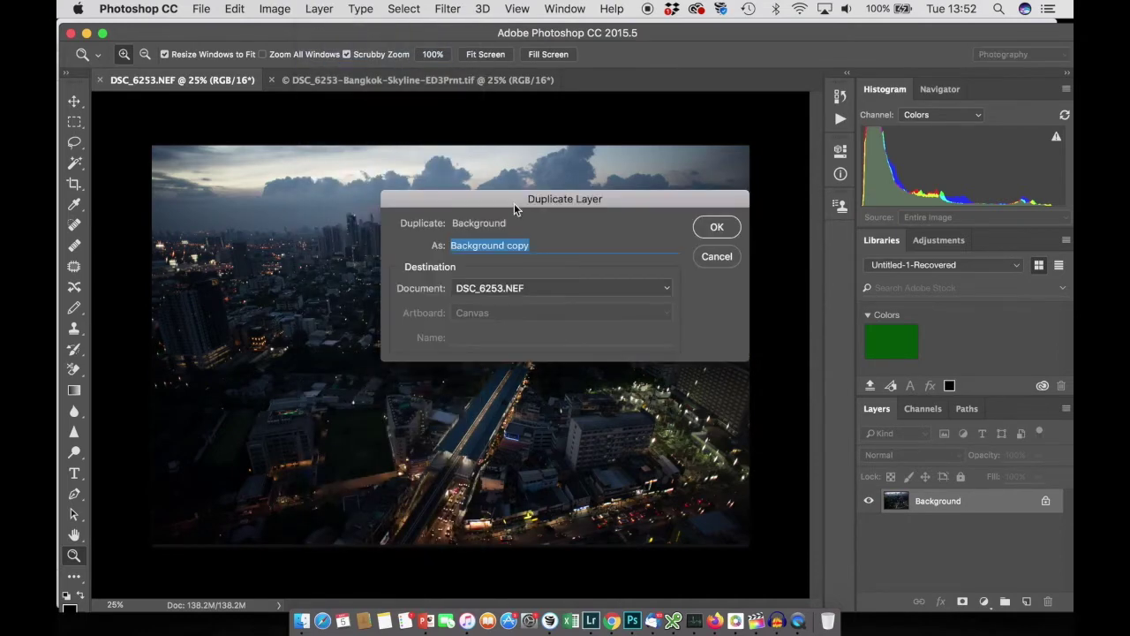
click(716, 228)
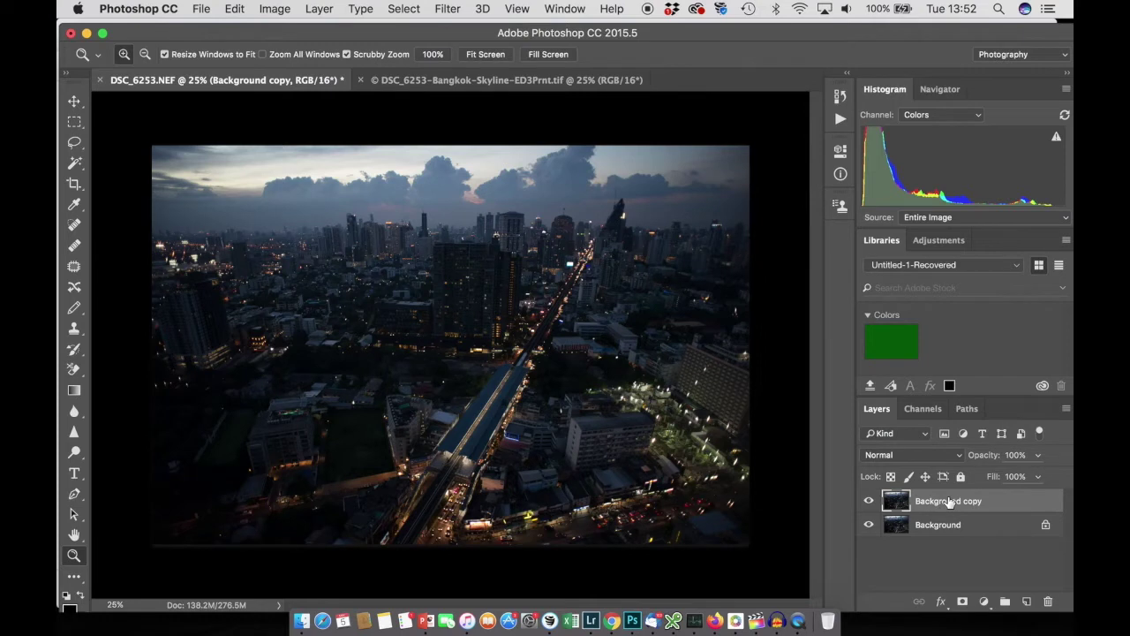
double_click(948, 500)
key(BackSpace)
text(Edit-1)
key(Return)
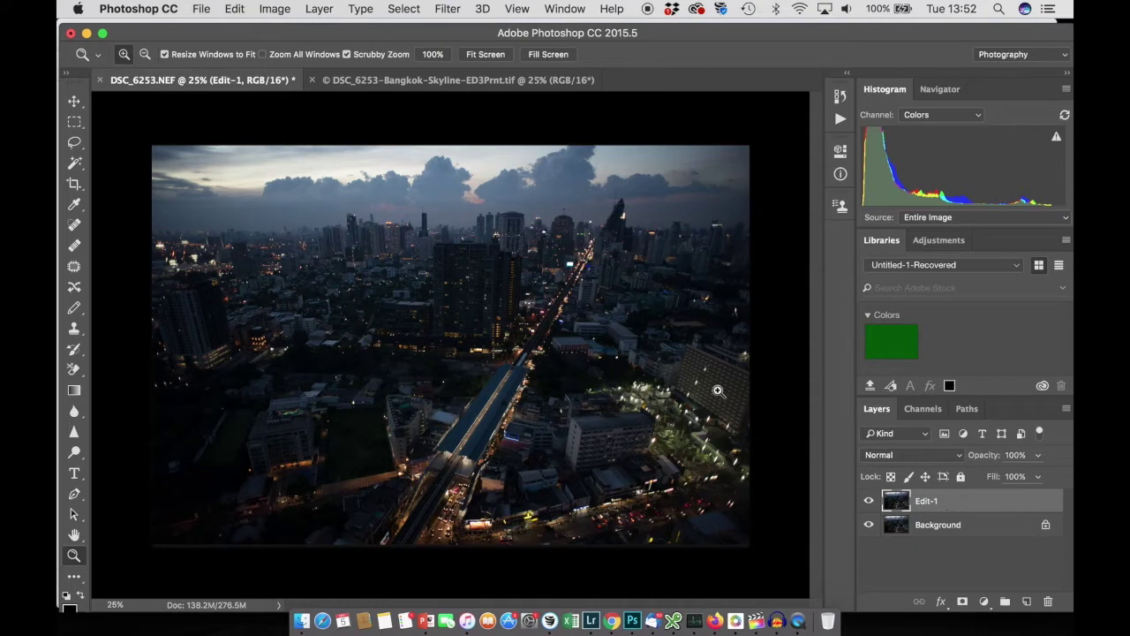
- Apply Auto Contrast to the Edit-1 layer and compare before and after by toggling that layer's visibility
click(279, 14)
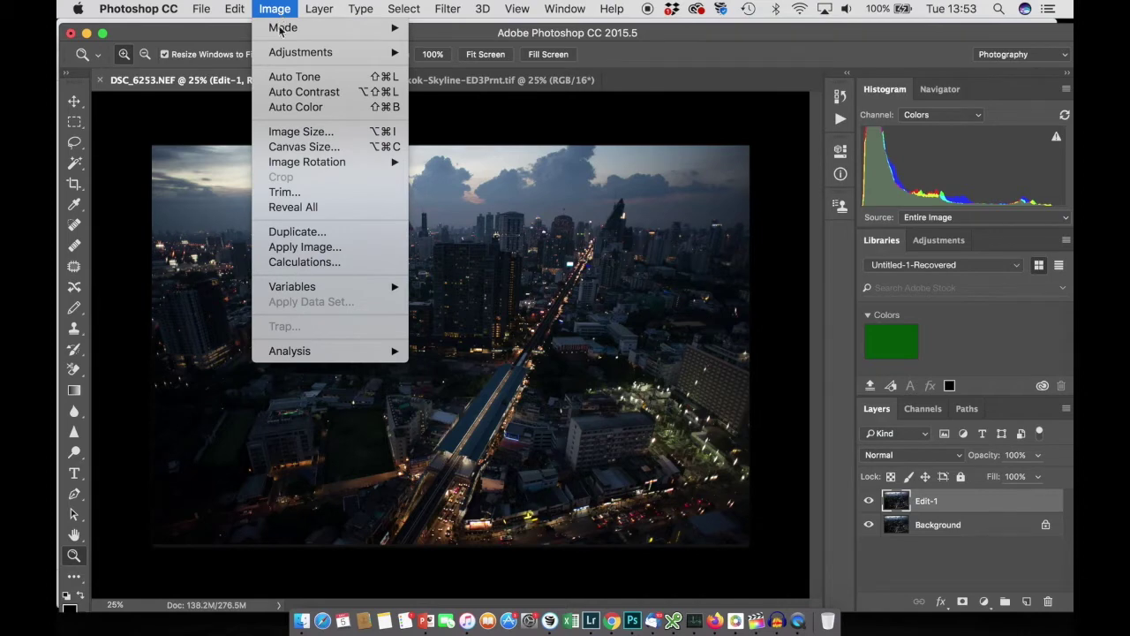
click(291, 93)
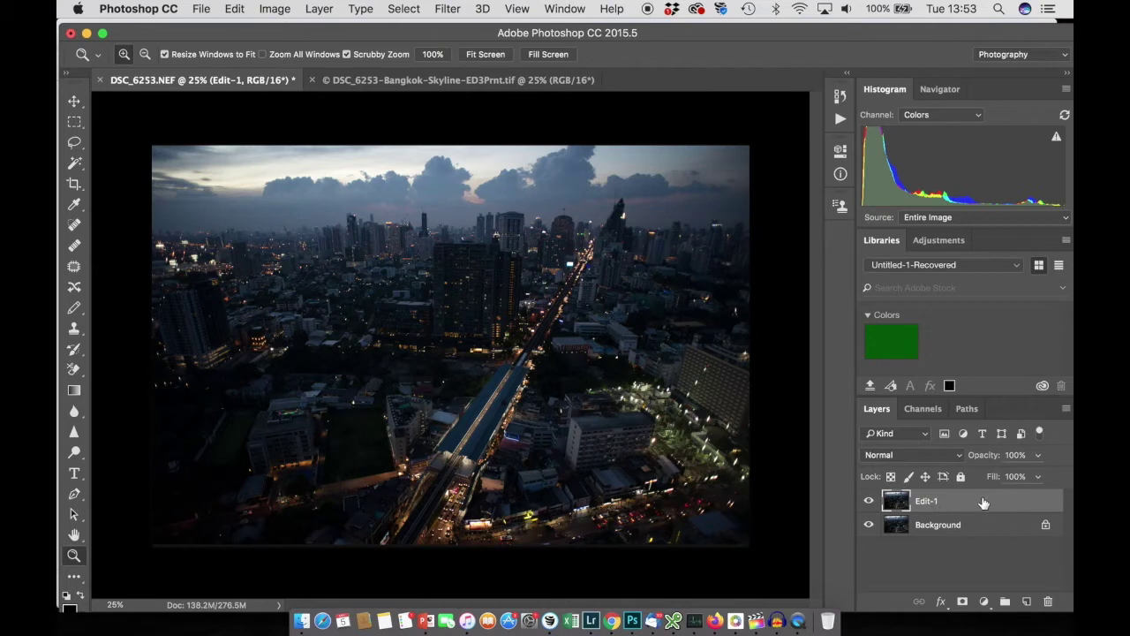
click(869, 502)
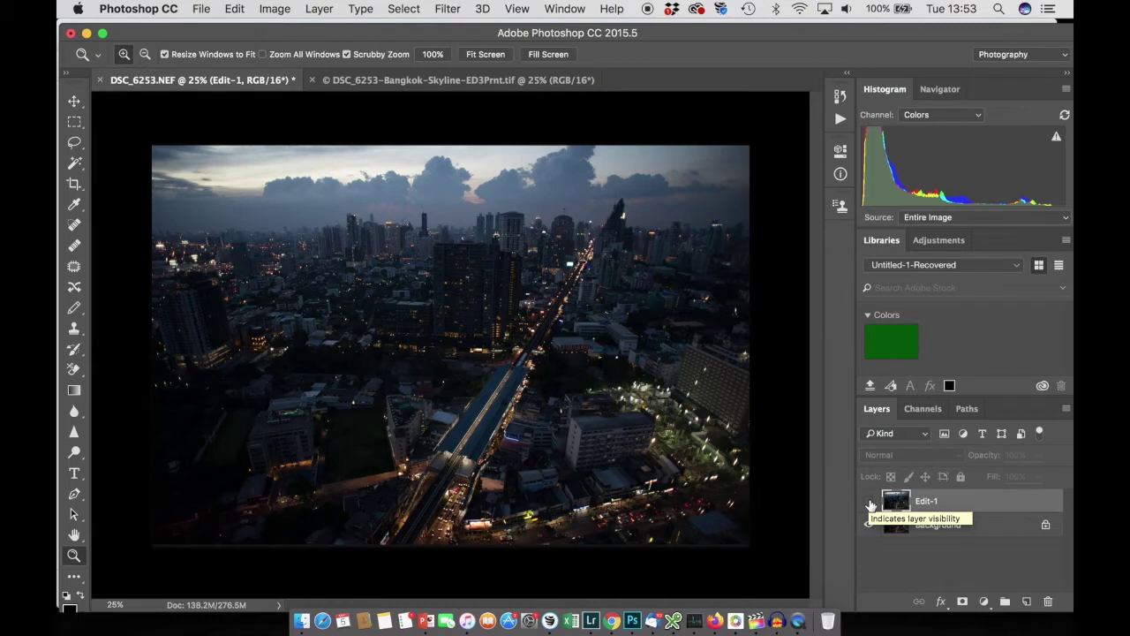
click(869, 502)
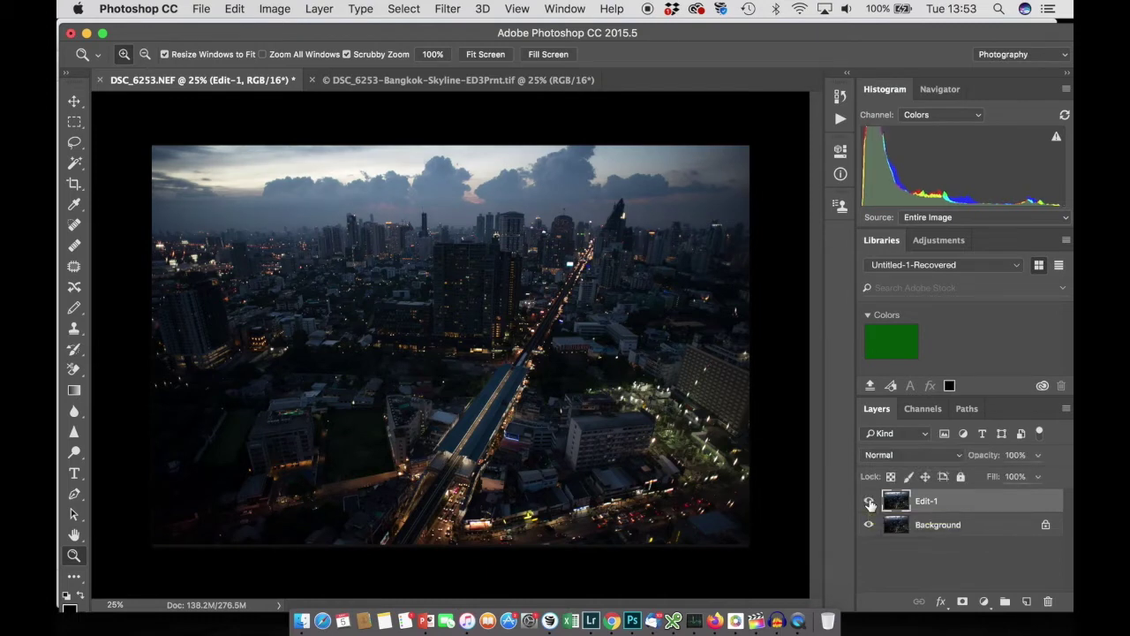
click(869, 501)
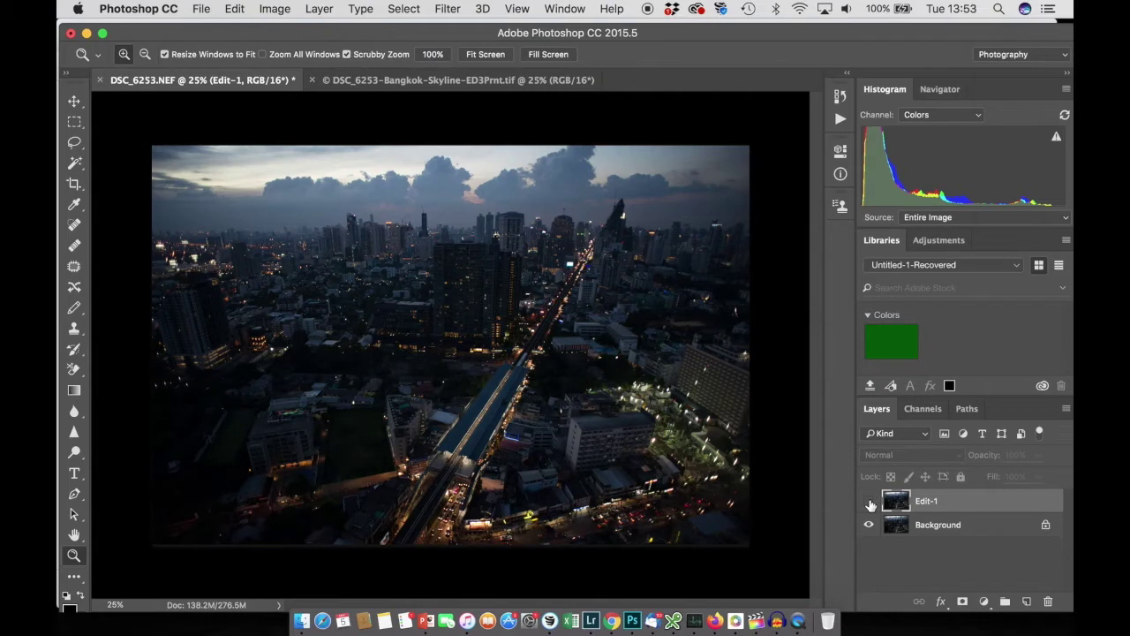
click(869, 502)
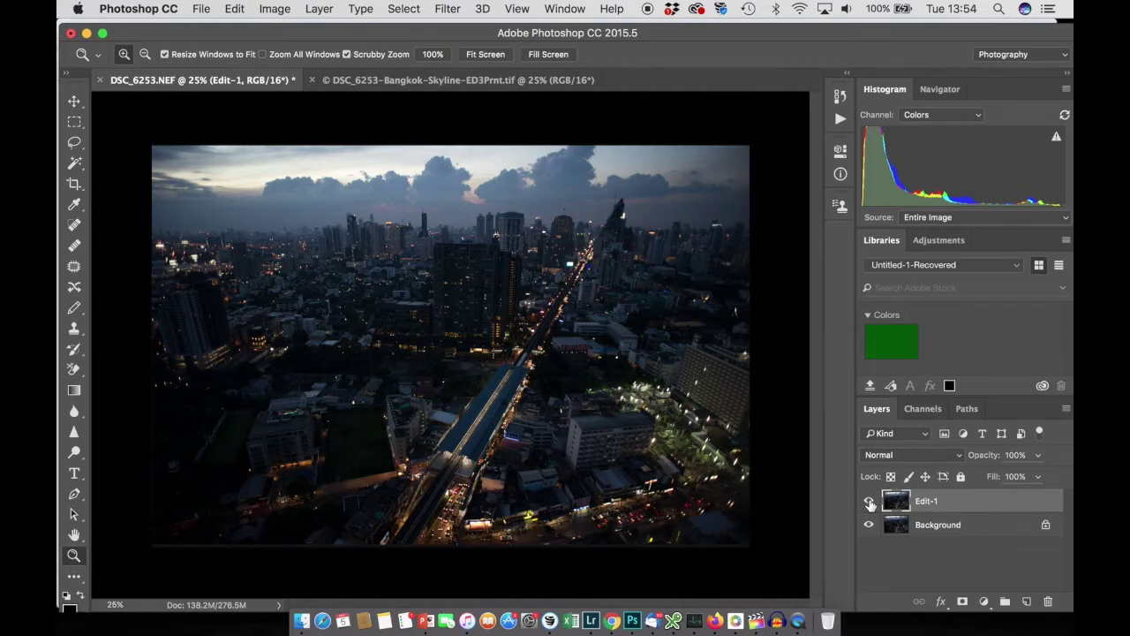
click(868, 502)
click(869, 501)
- Set the histogram source to Selected Layer and compare the Background and Edit-1 histograms, leaving Edit-1 visible and selected
click(1066, 221)
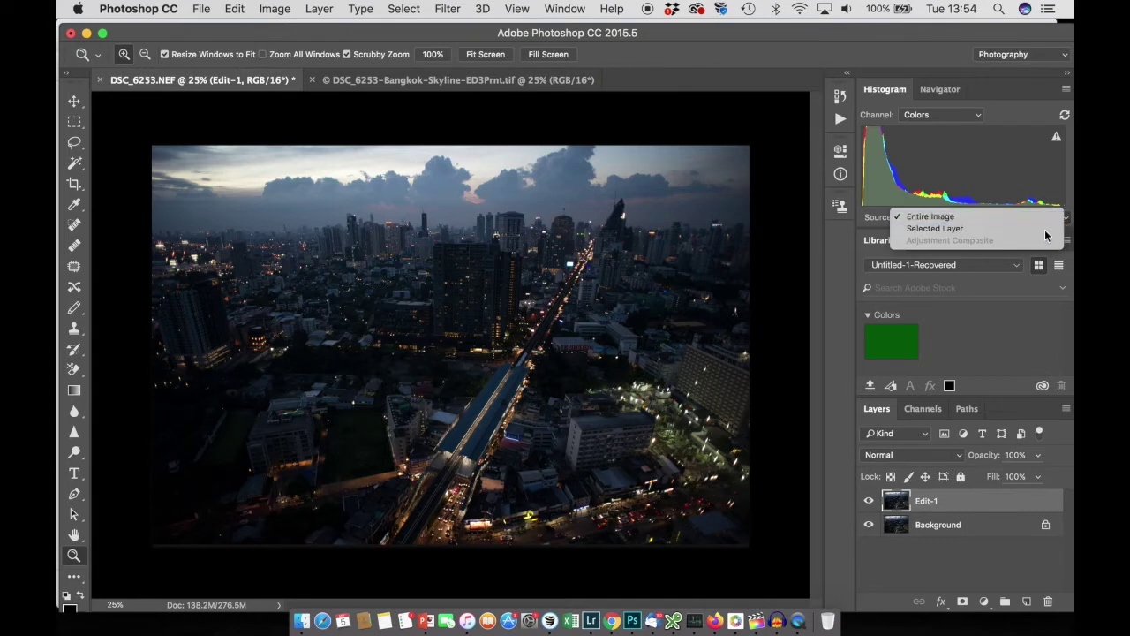
click(1045, 233)
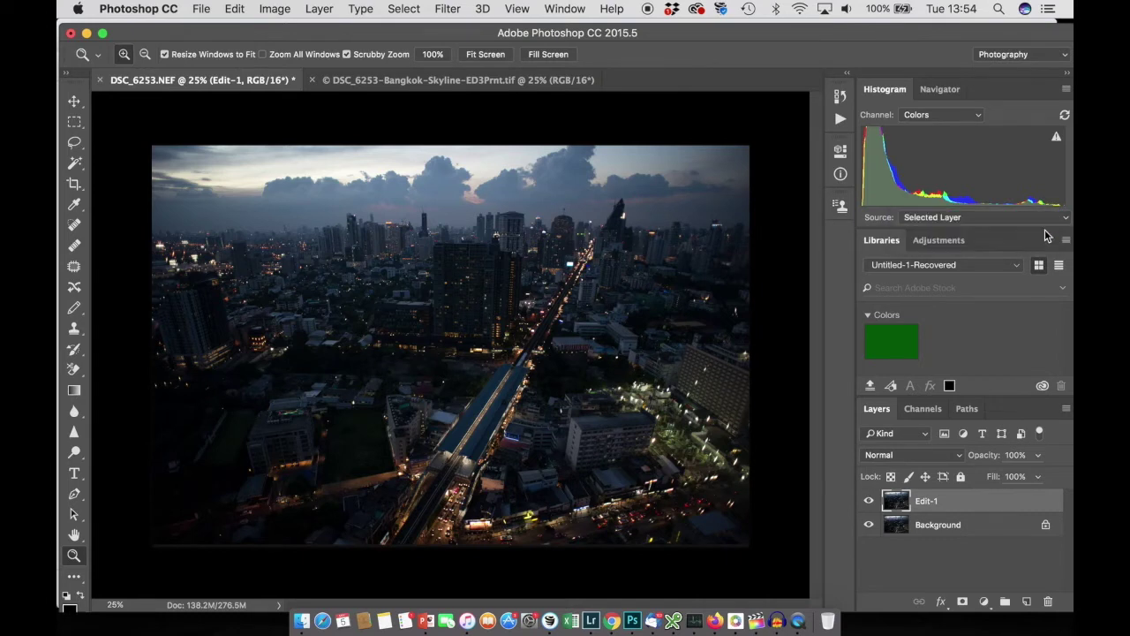
click(868, 501)
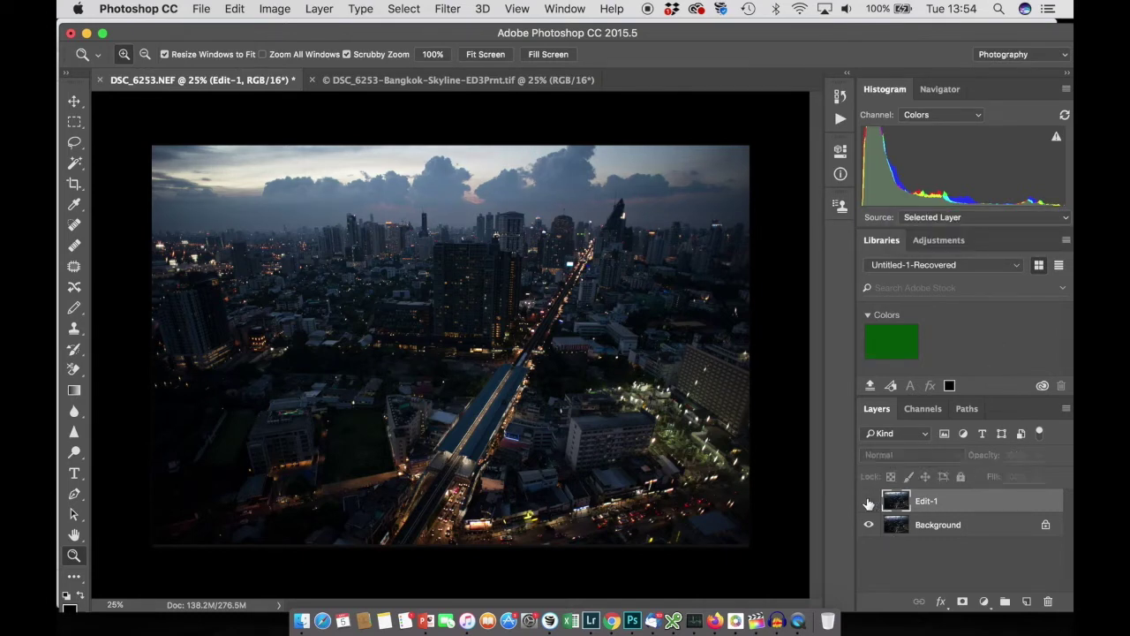
click(938, 525)
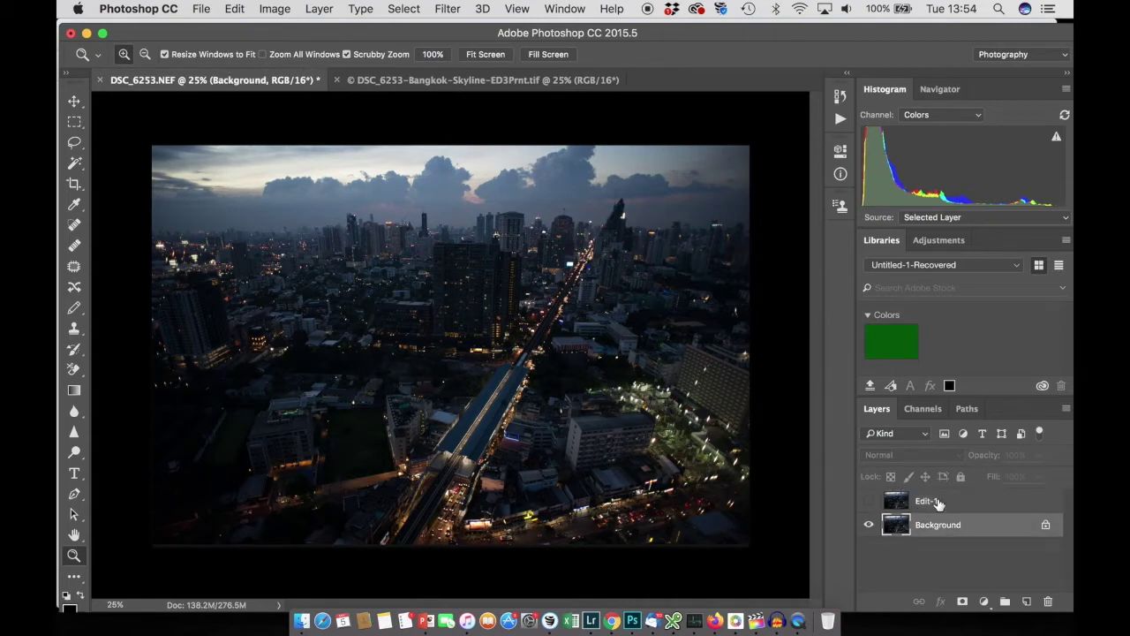
click(937, 503)
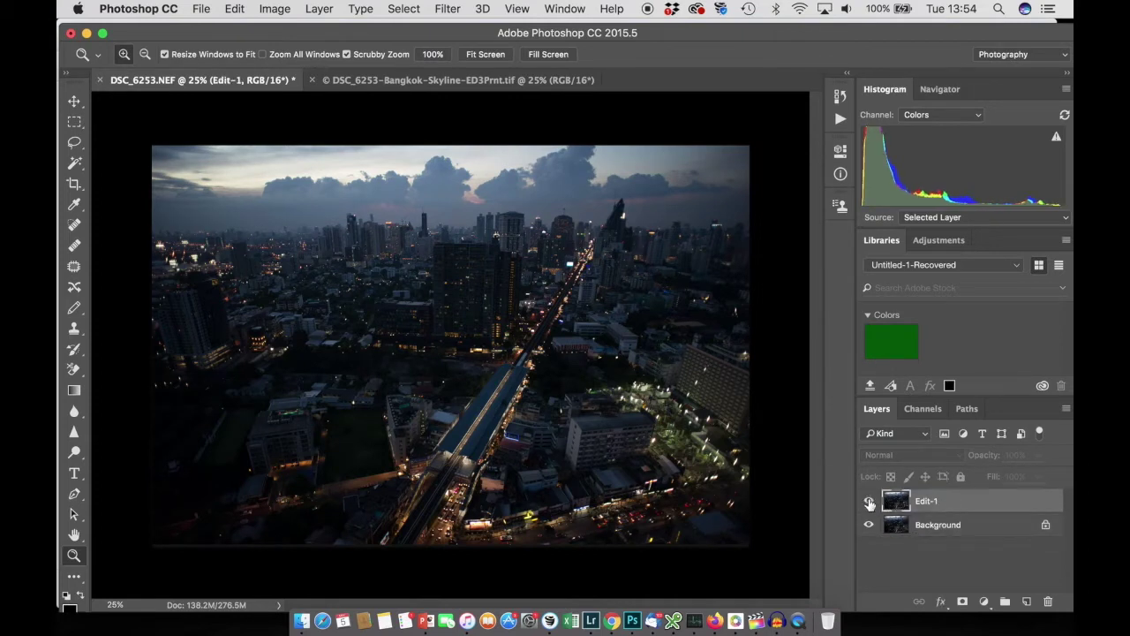
click(870, 501)
click(942, 526)
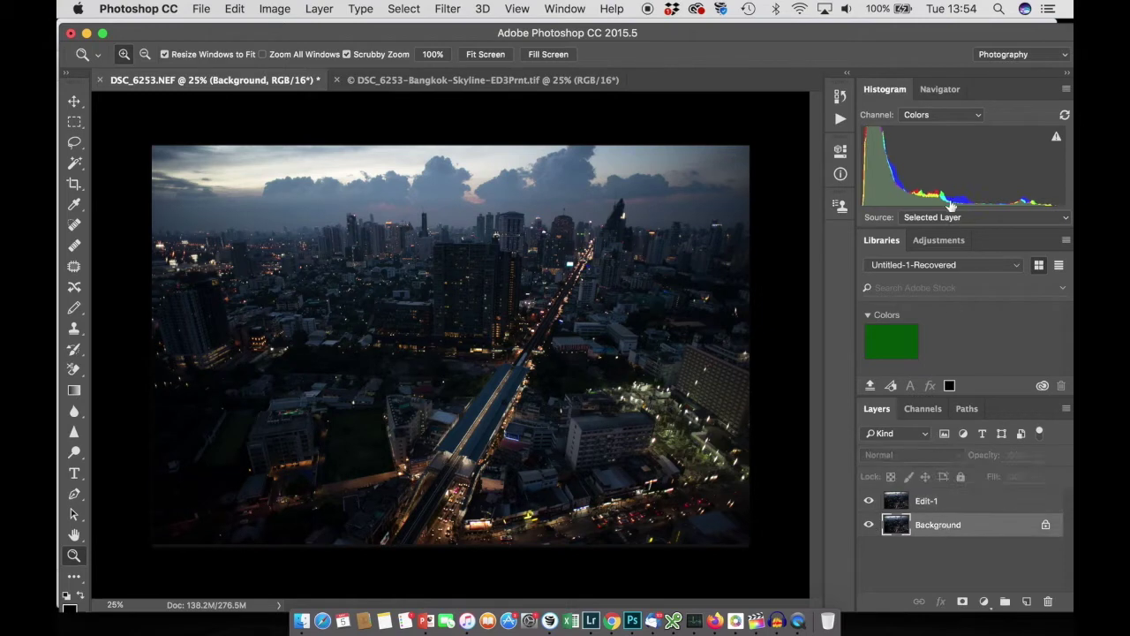
click(940, 503)
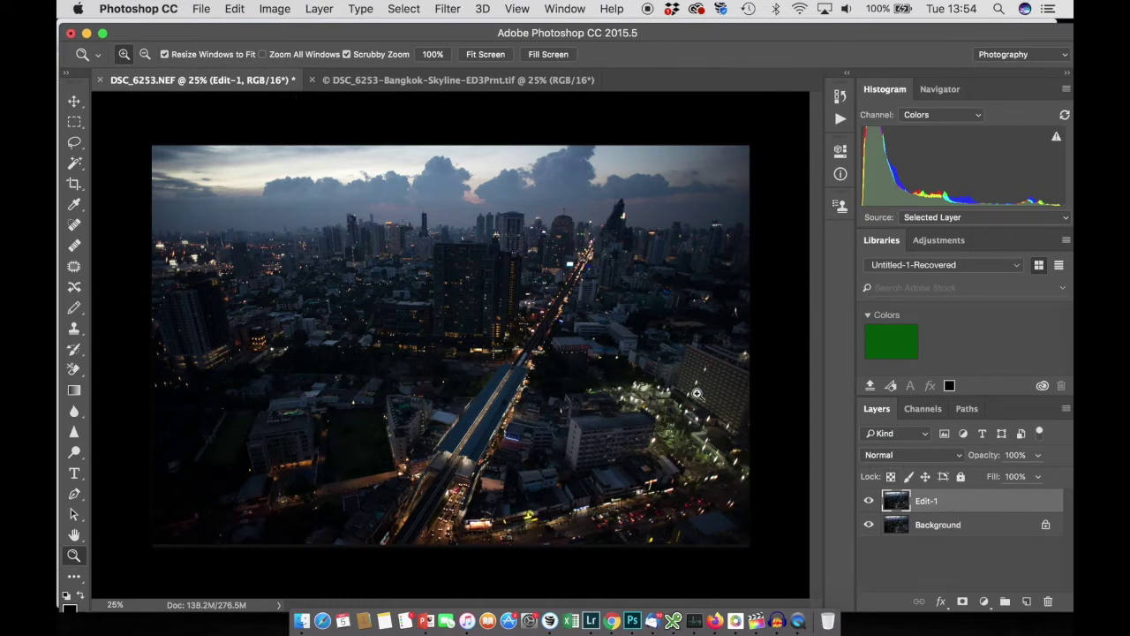
- Apply Auto Tone to the Edit-1 layer and toggle its visibility to compare it with the Background layer, leaving it visible
click(281, 11)
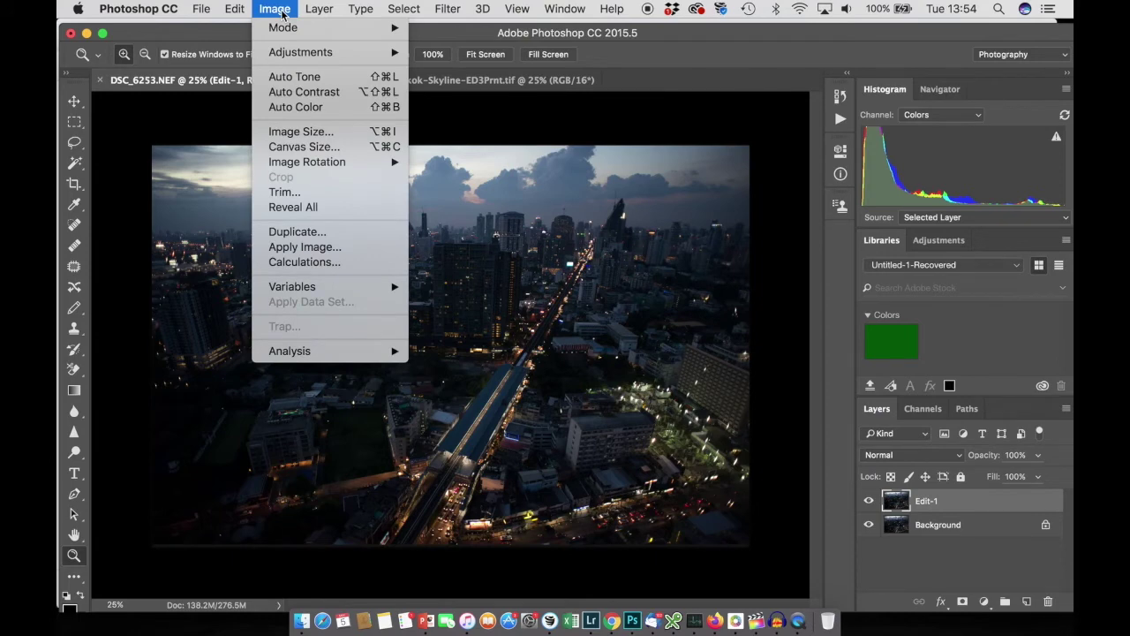
click(290, 79)
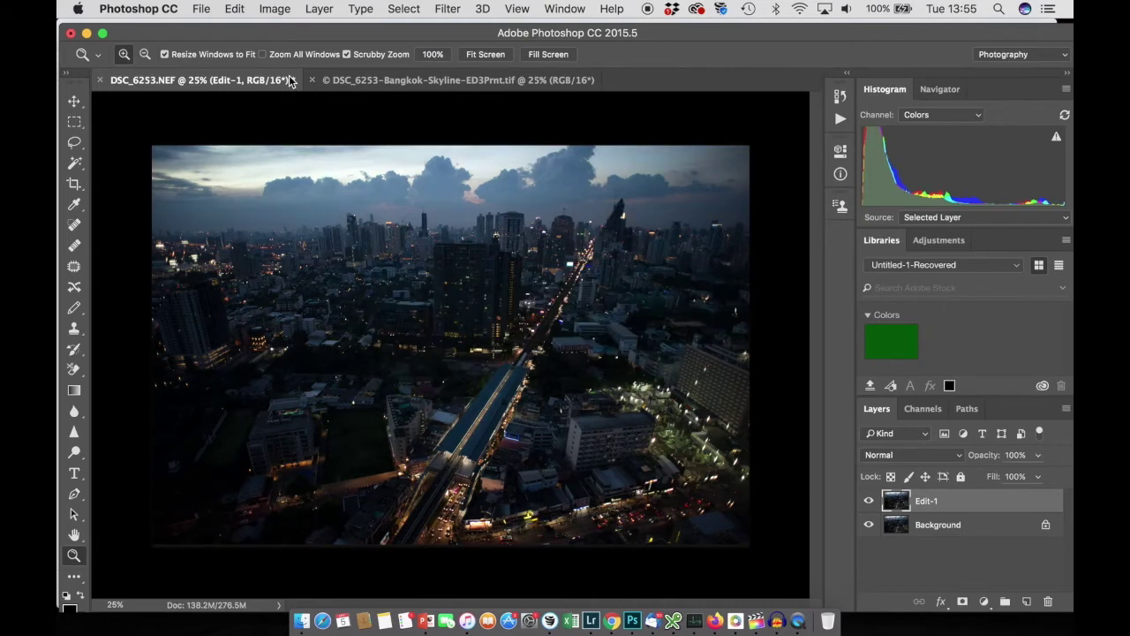
click(869, 502)
click(870, 502)
click(870, 502)
click(870, 502)
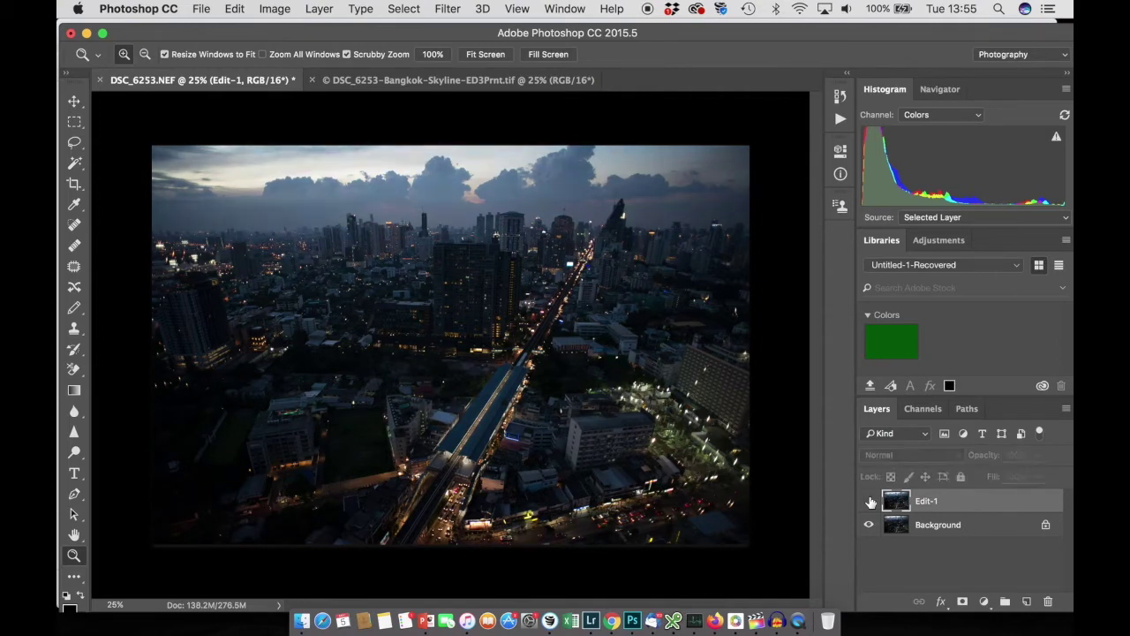
click(869, 502)
click(870, 502)
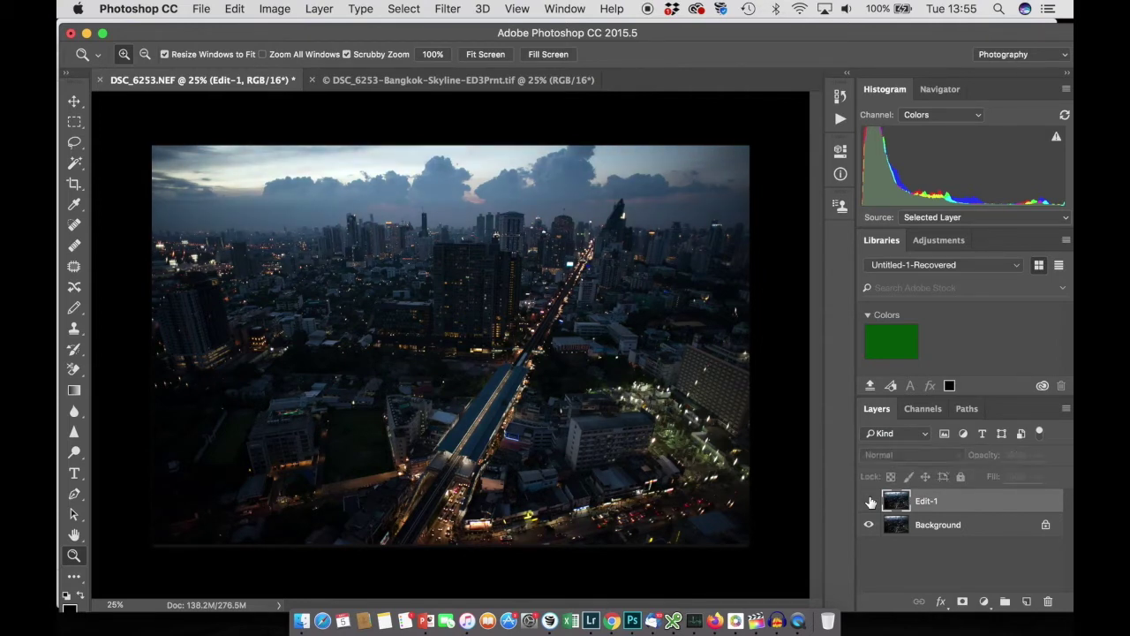
click(870, 501)
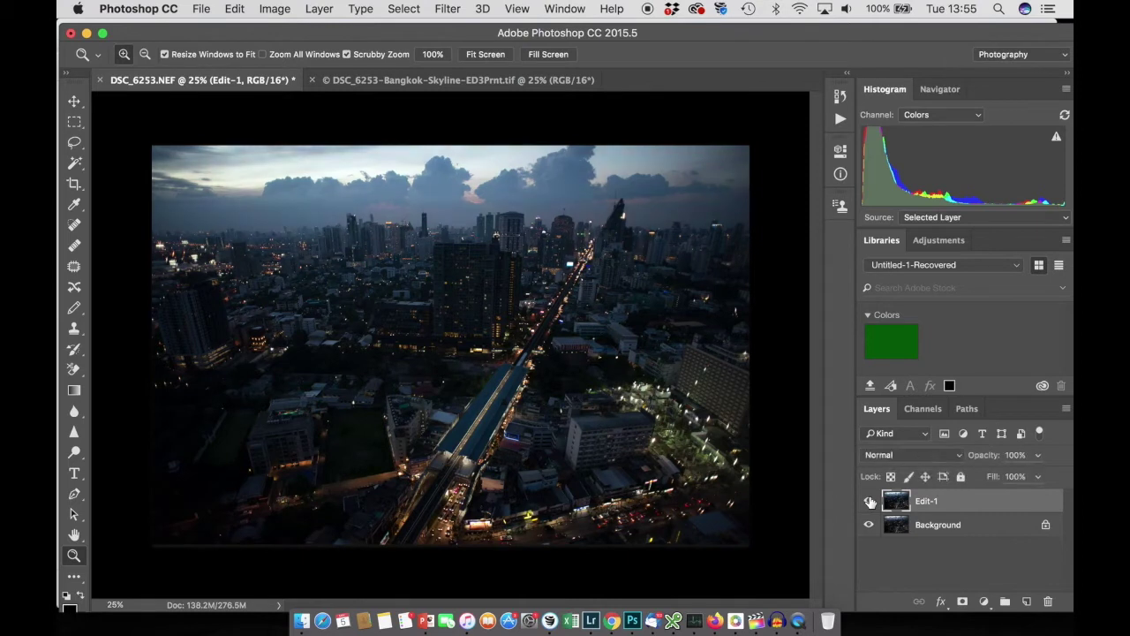
click(870, 501)
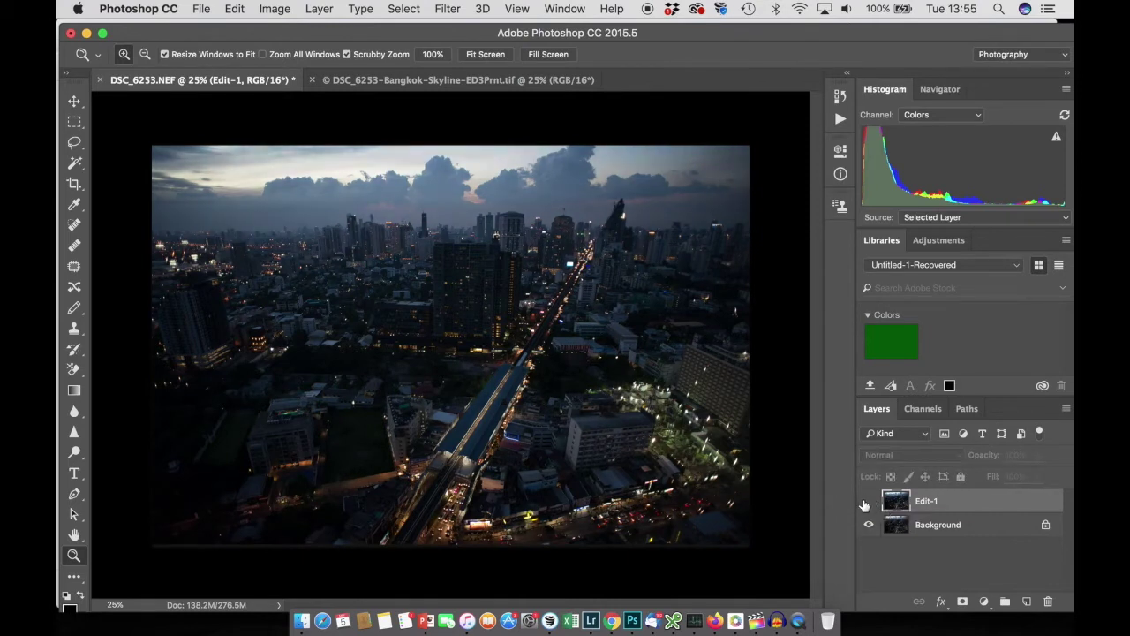
click(869, 501)
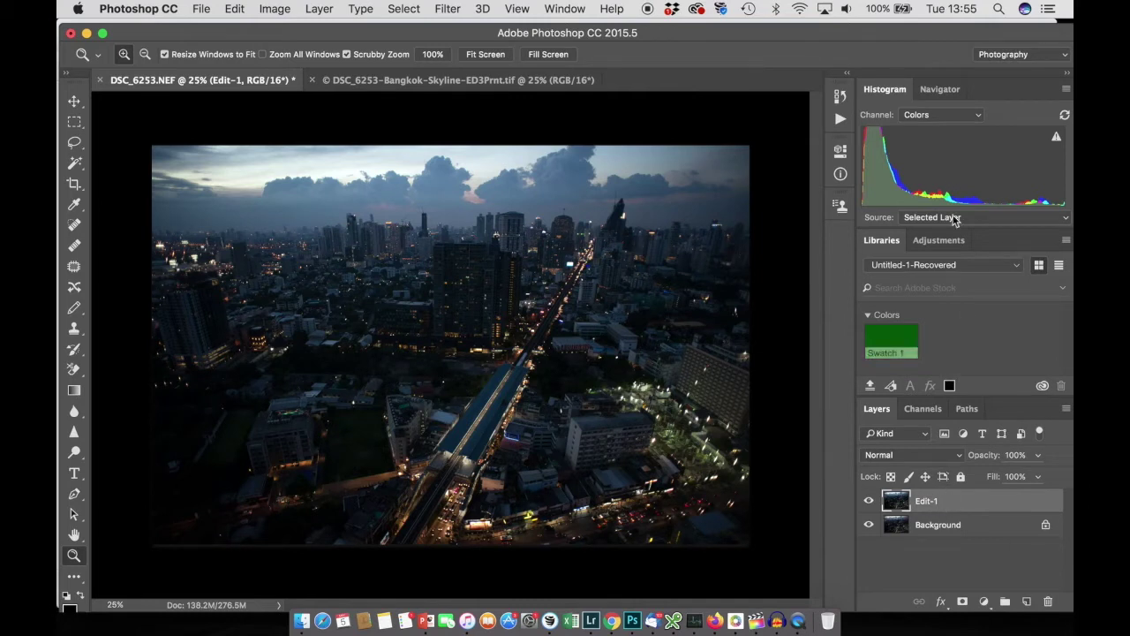
- Examine the histograms of the Background and Edit-1 layers in turn, refreshing each with uncached data
click(942, 525)
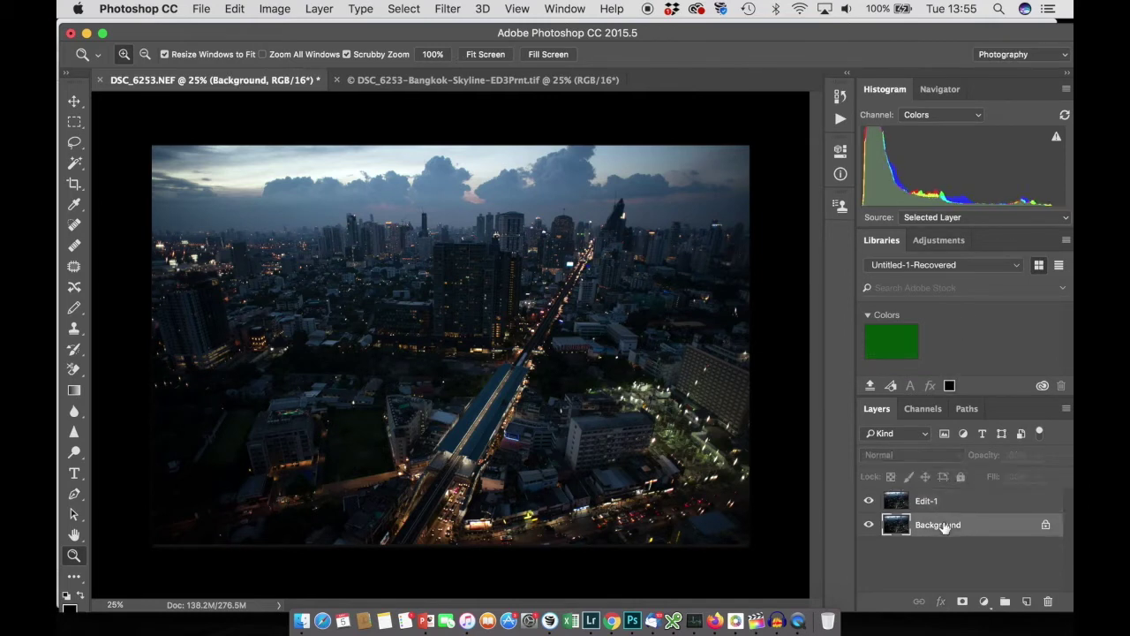
click(948, 505)
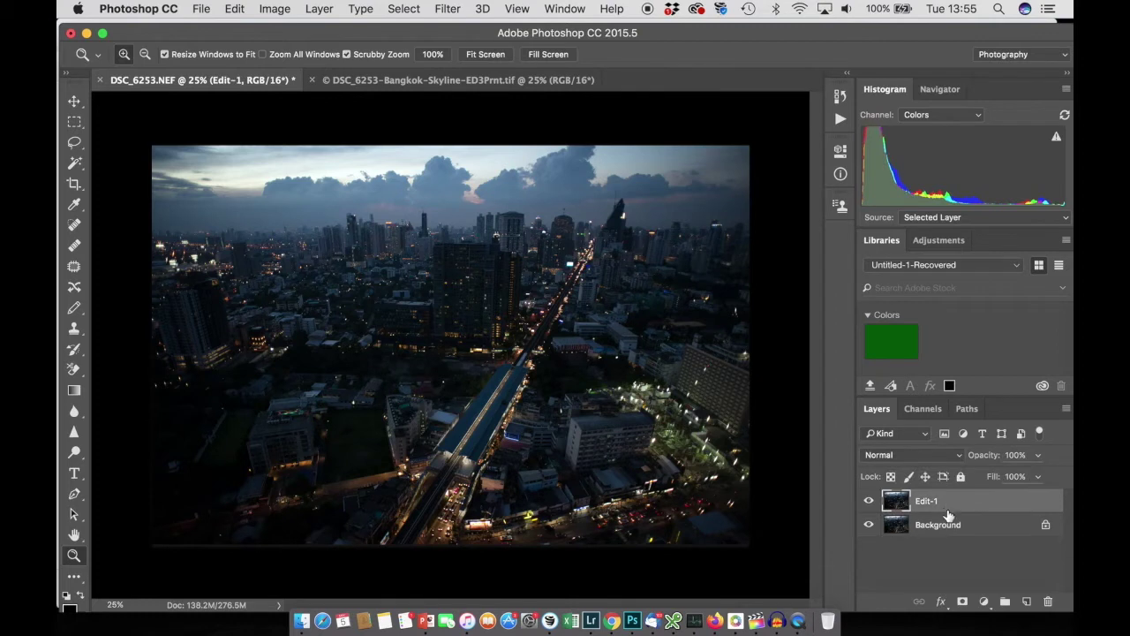
click(947, 526)
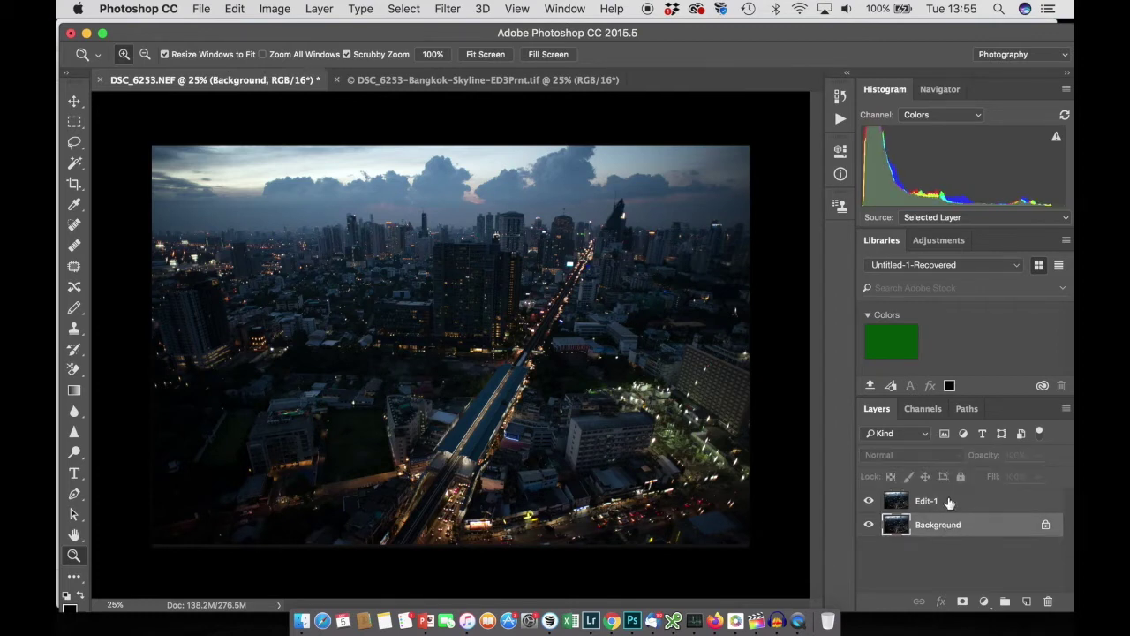
click(949, 503)
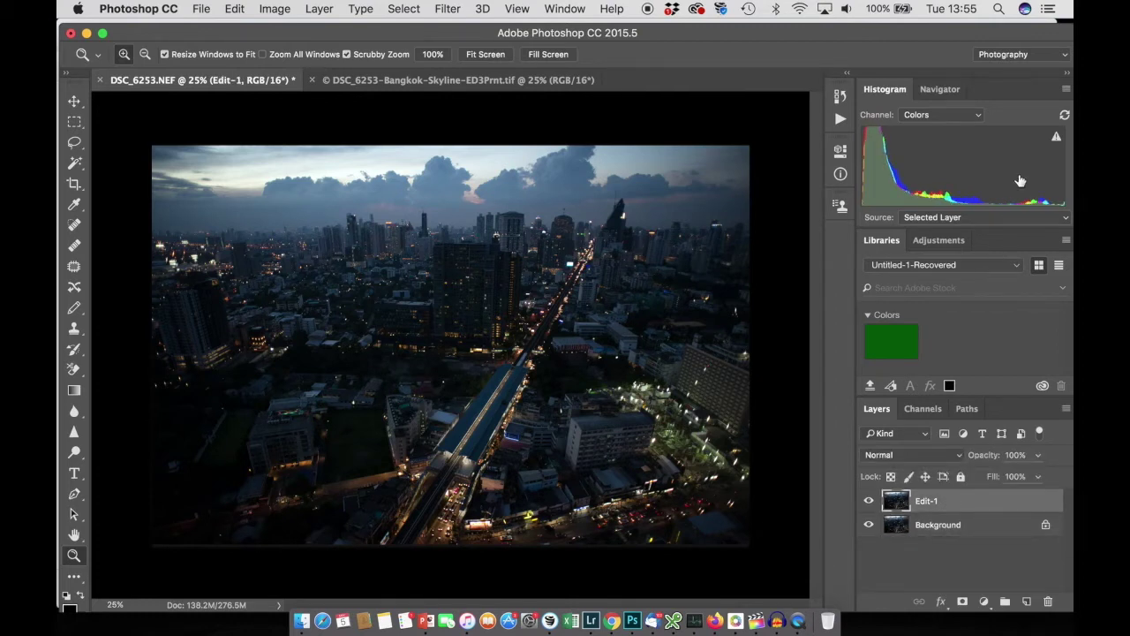
click(1056, 141)
click(946, 524)
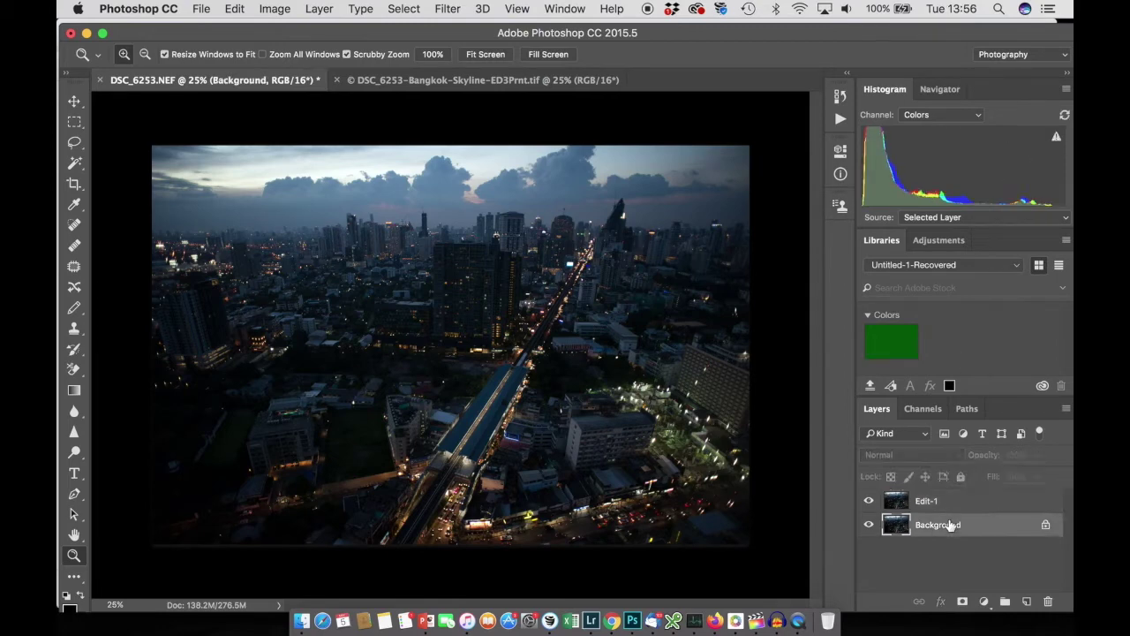
click(1056, 139)
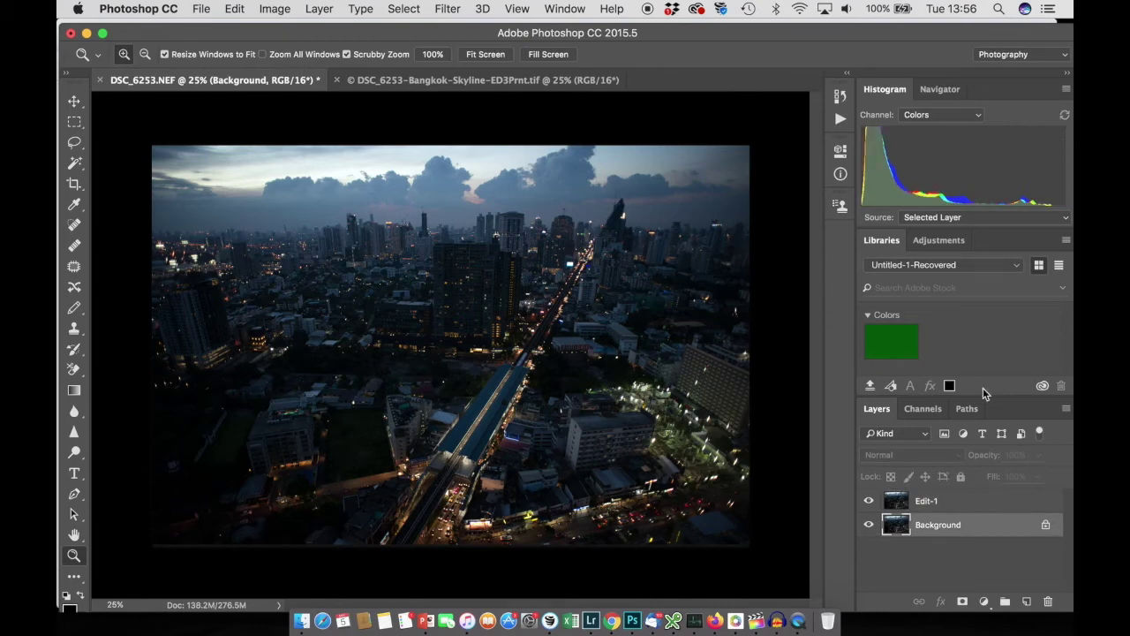
- Duplicate the Edit-1 layer within DSC_6253.NEF, keeping the suggested name Edit-1 copy
click(957, 503)
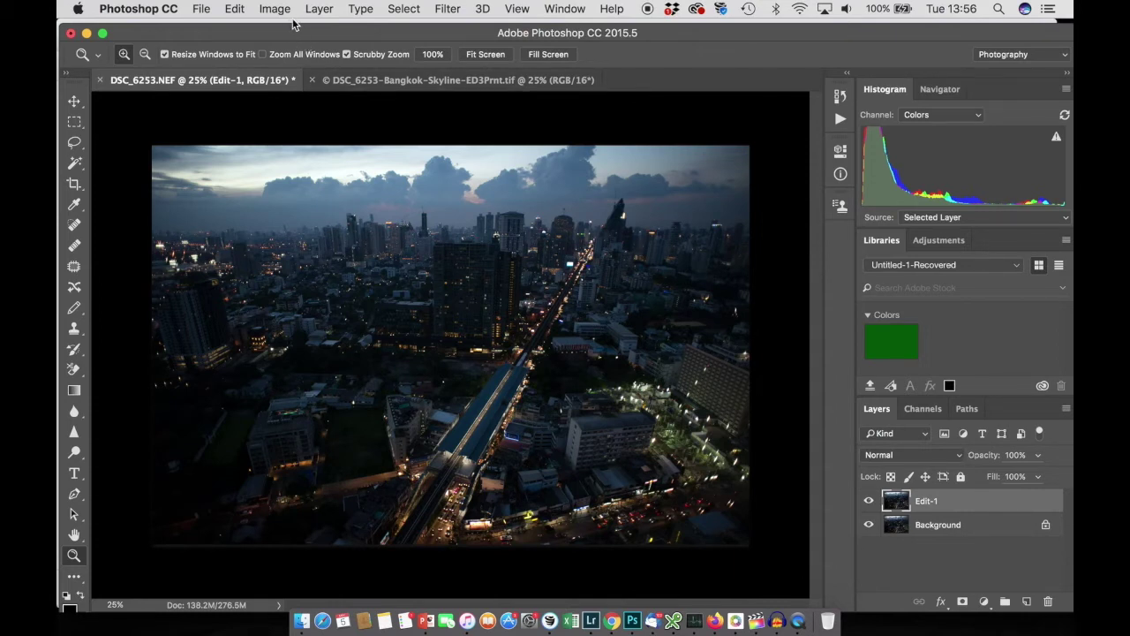
click(320, 10)
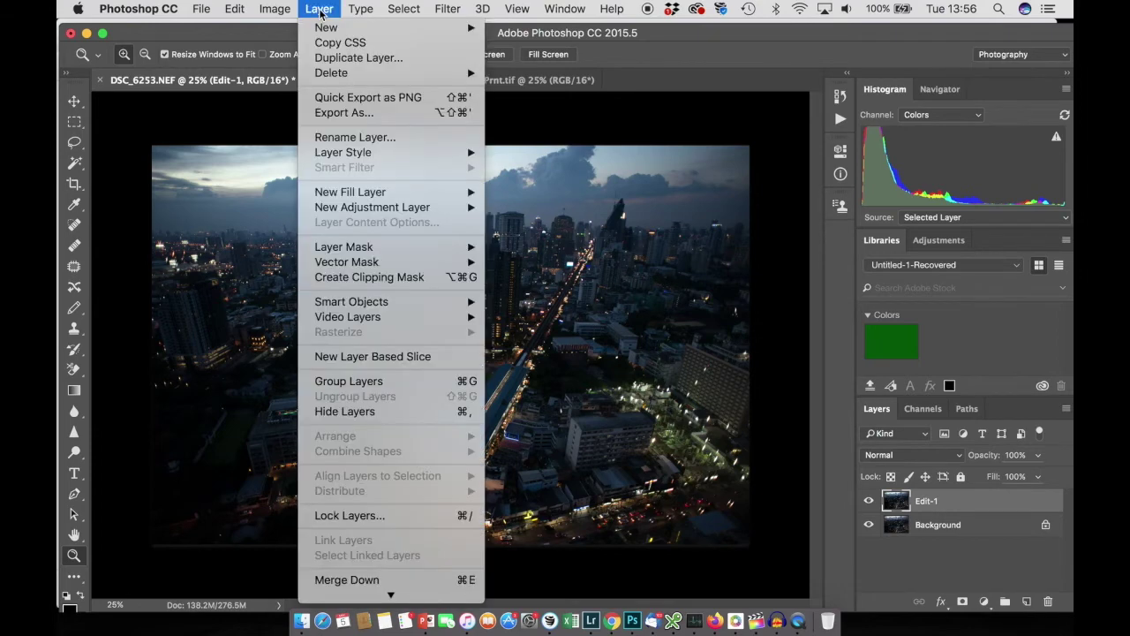
click(333, 58)
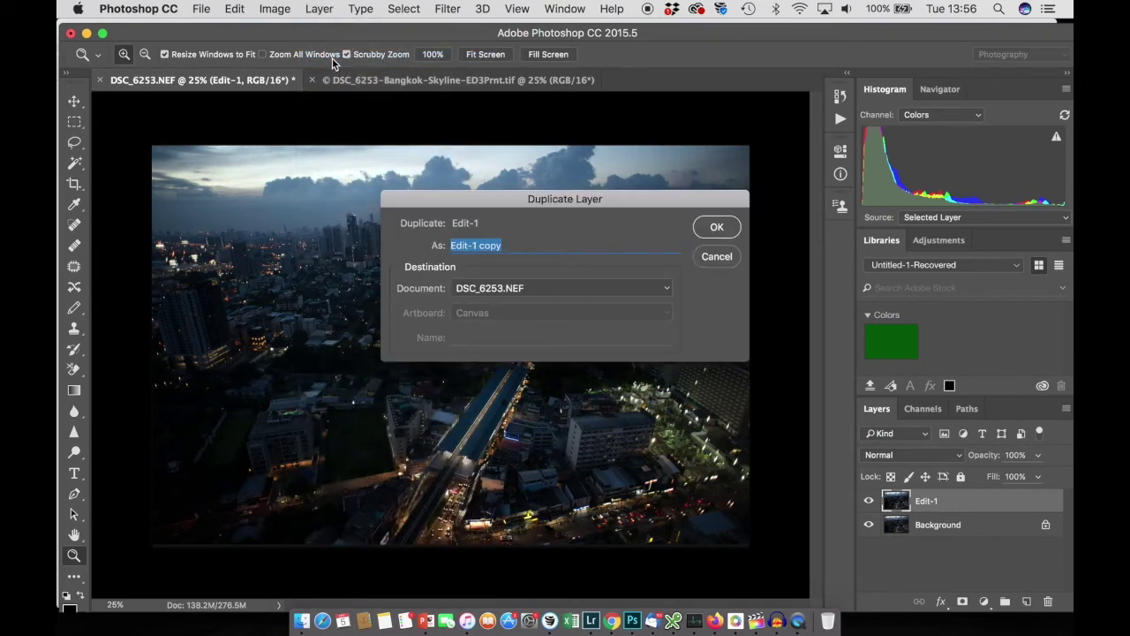
click(713, 228)
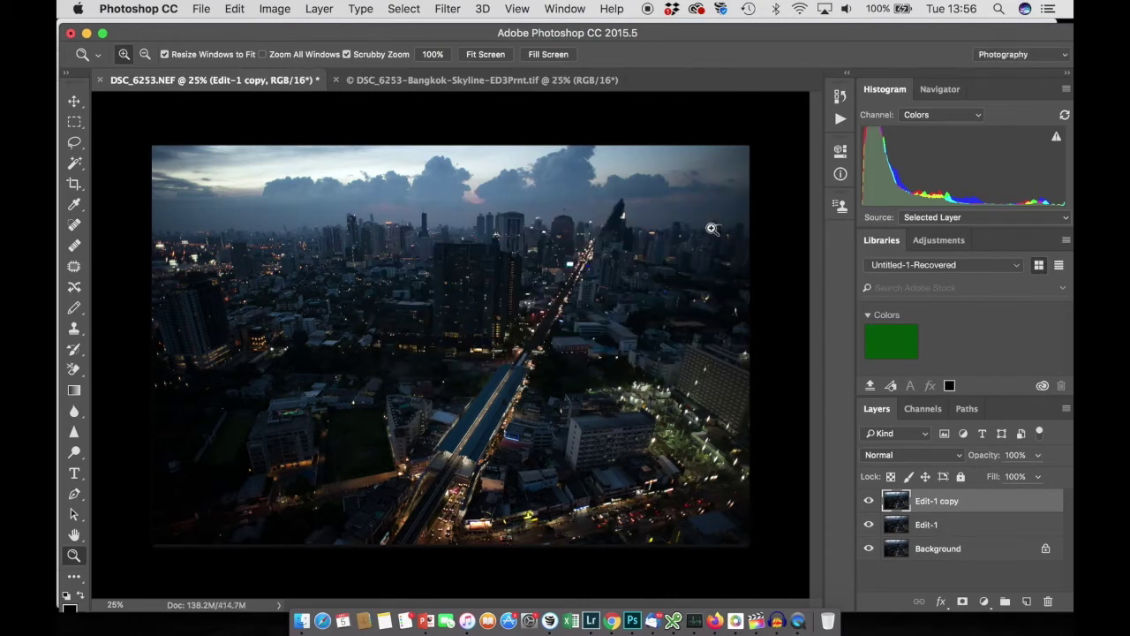
- Start the Camera Raw Filter on the Edit-1 copy layer and set the white balance to Auto
click(447, 11)
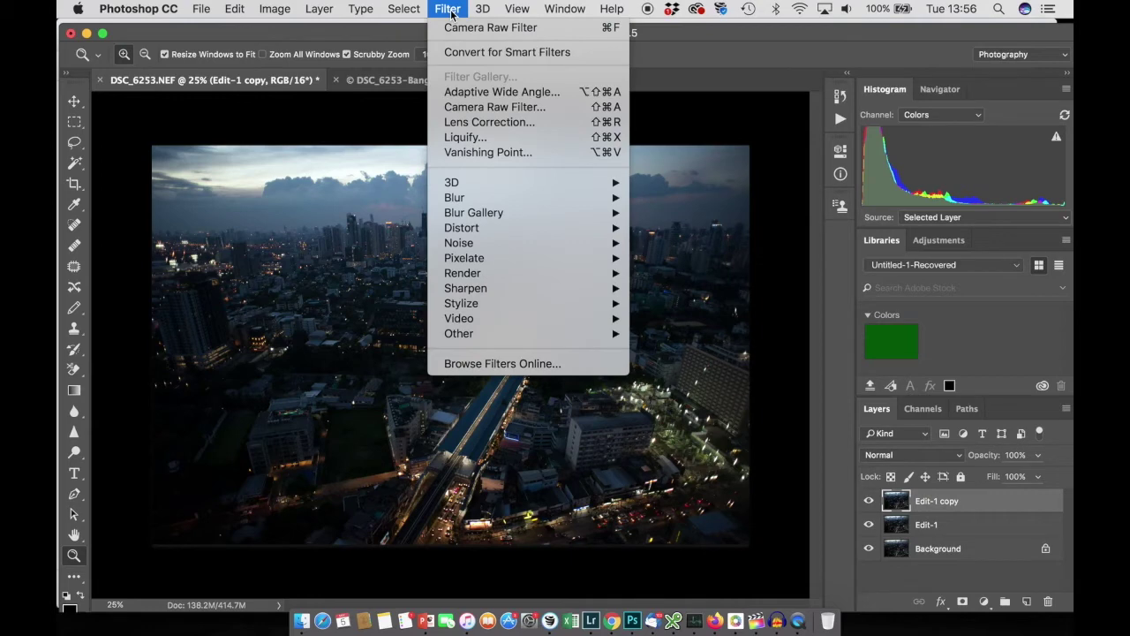
click(481, 110)
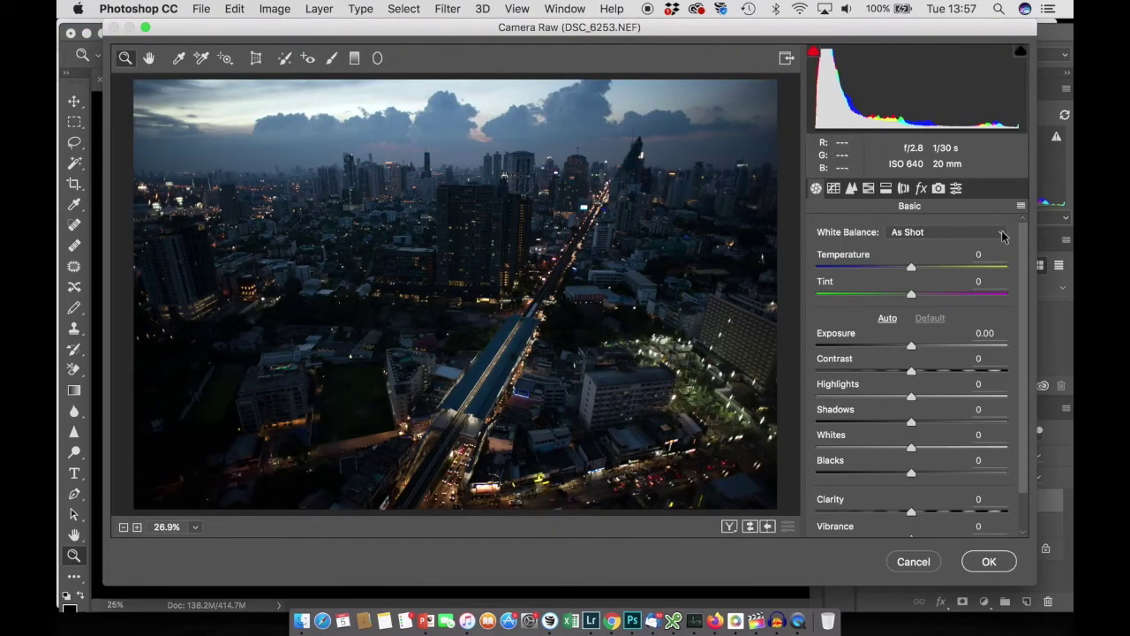
click(1003, 236)
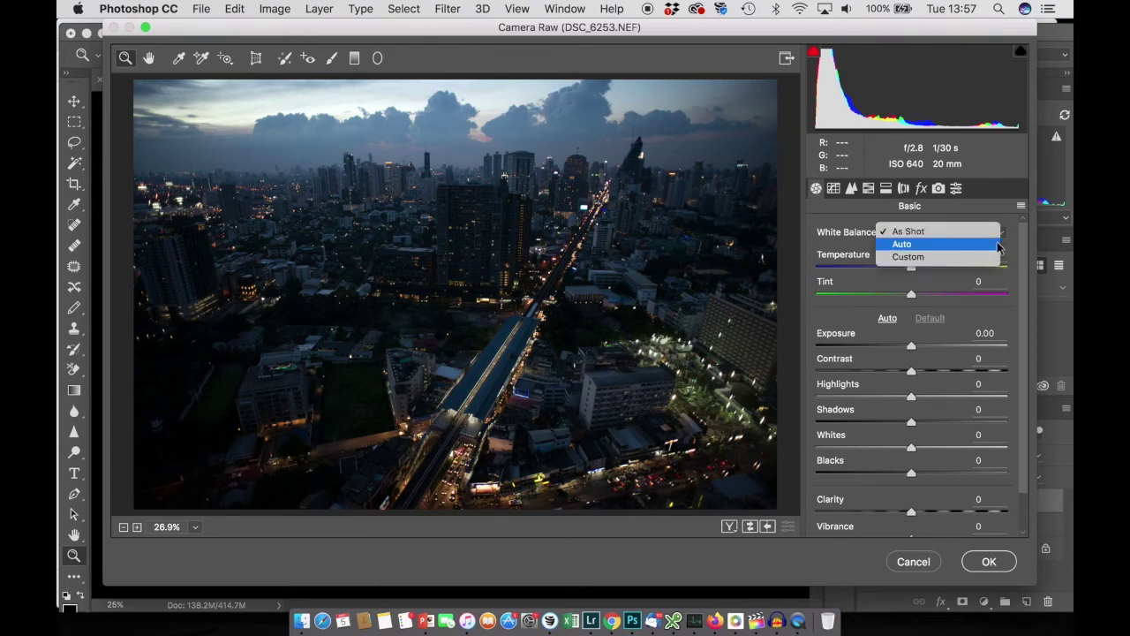
click(997, 245)
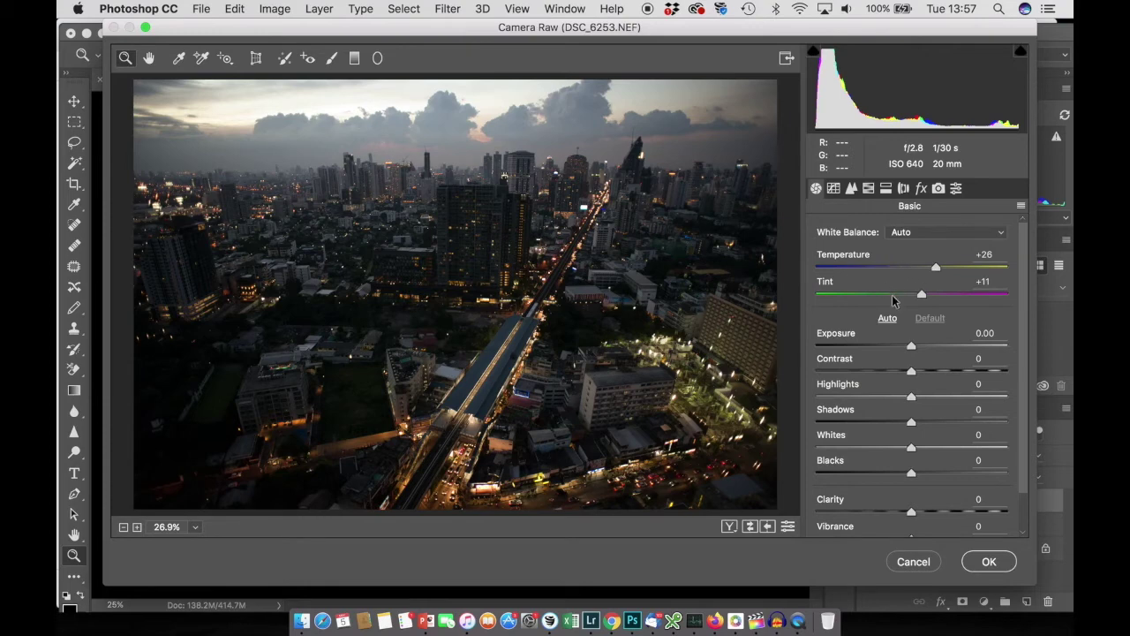
- Compare the As Shot and Auto white balance settings on the photo, leaving white balance on Auto
click(1004, 236)
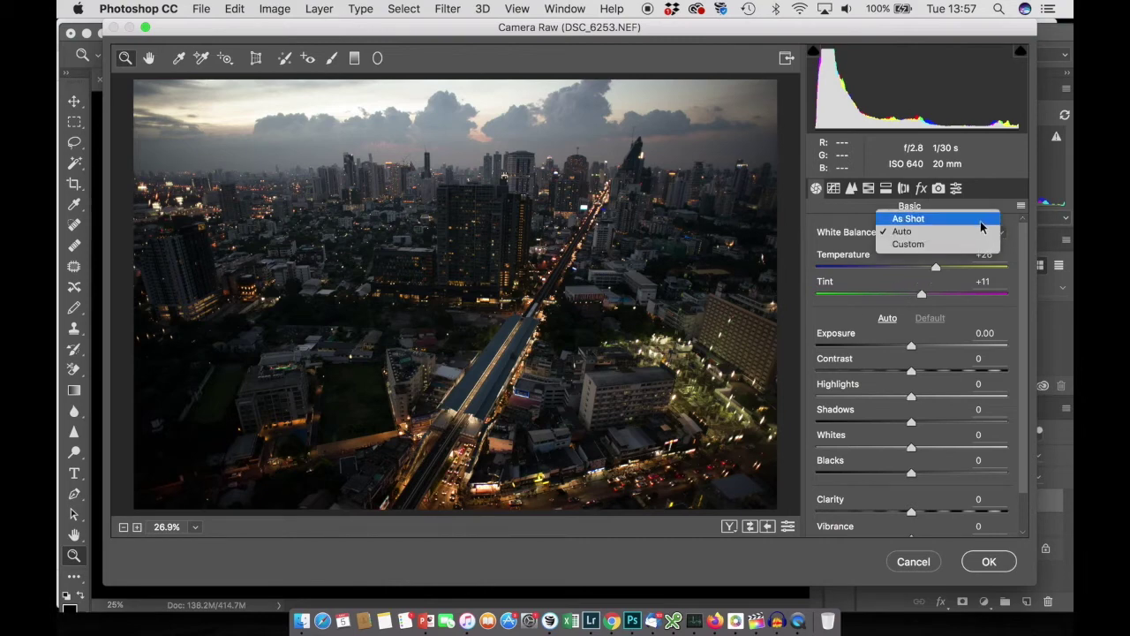
click(983, 220)
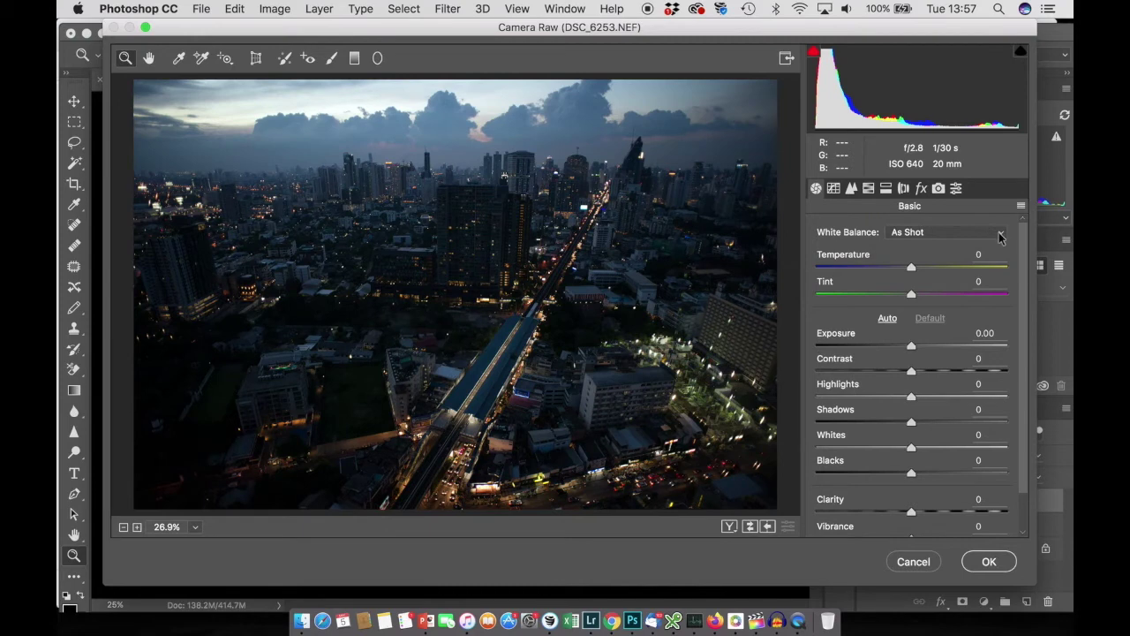
click(1001, 235)
click(996, 245)
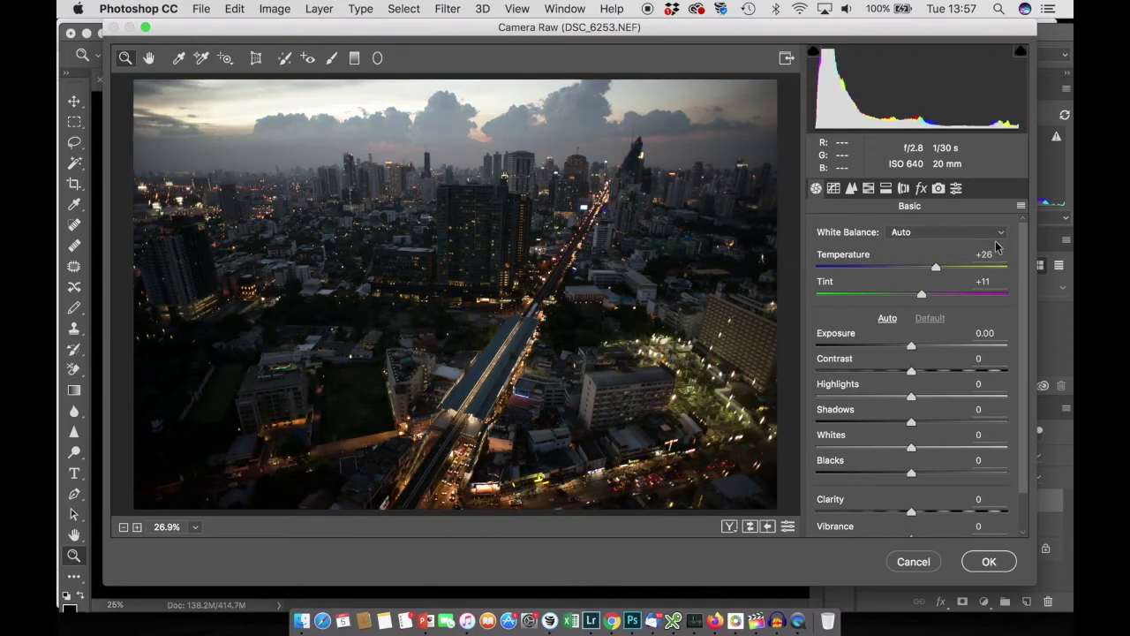
click(1002, 234)
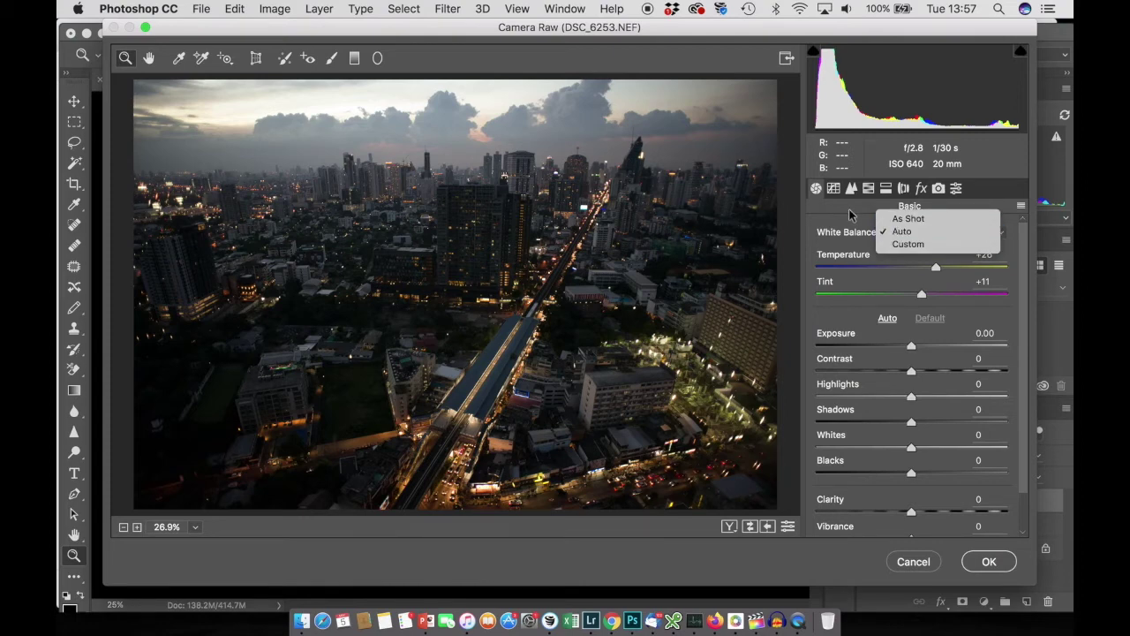
click(849, 214)
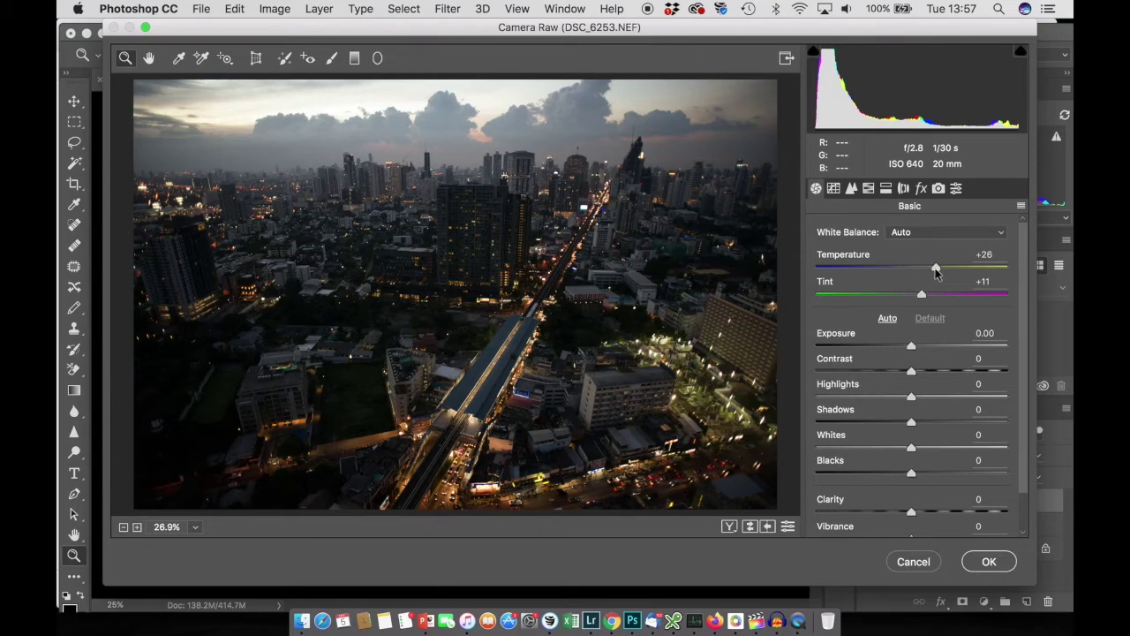
- Set Temperature and Tint to +10, and try the automatic tone settings before restoring the default tone values
drag(937, 272, 921, 294)
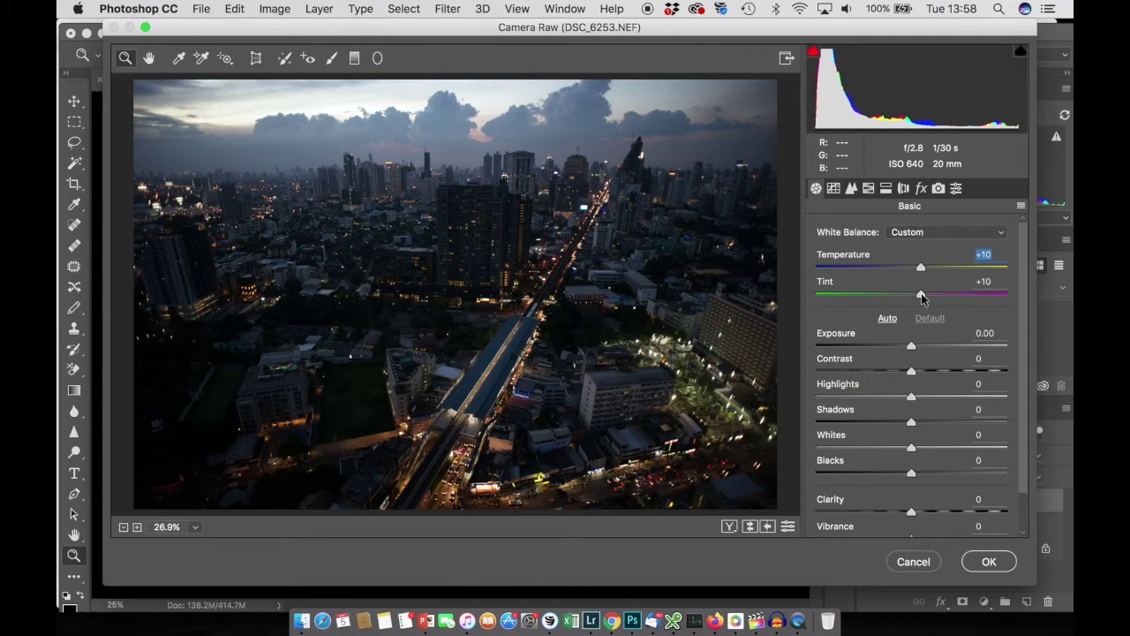
drag(921, 297, 922, 297)
click(887, 322)
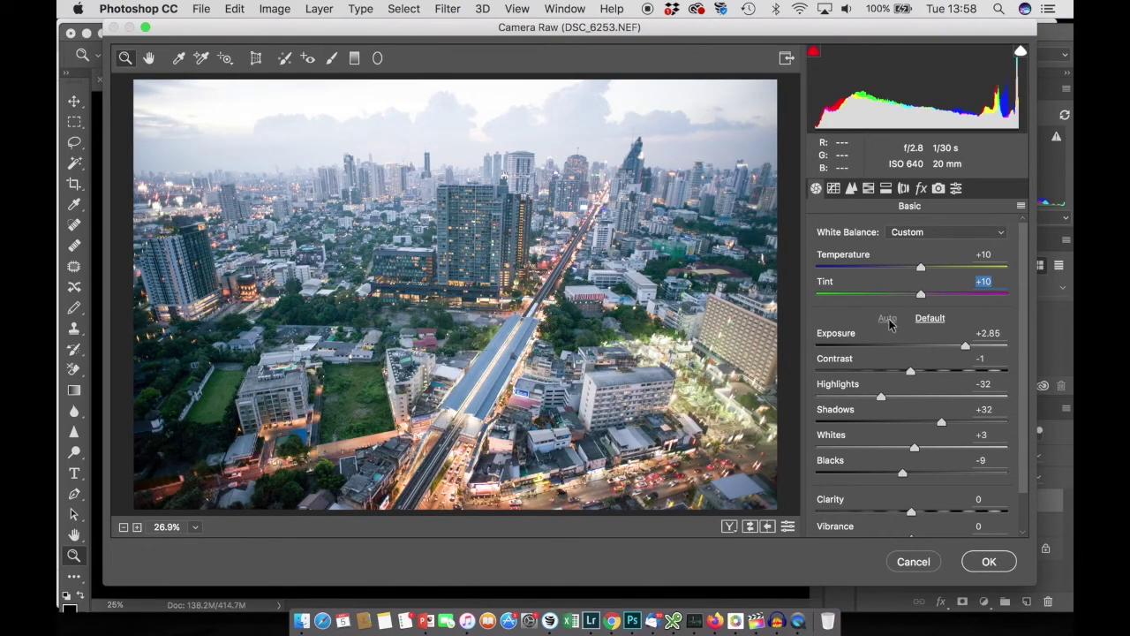
click(929, 319)
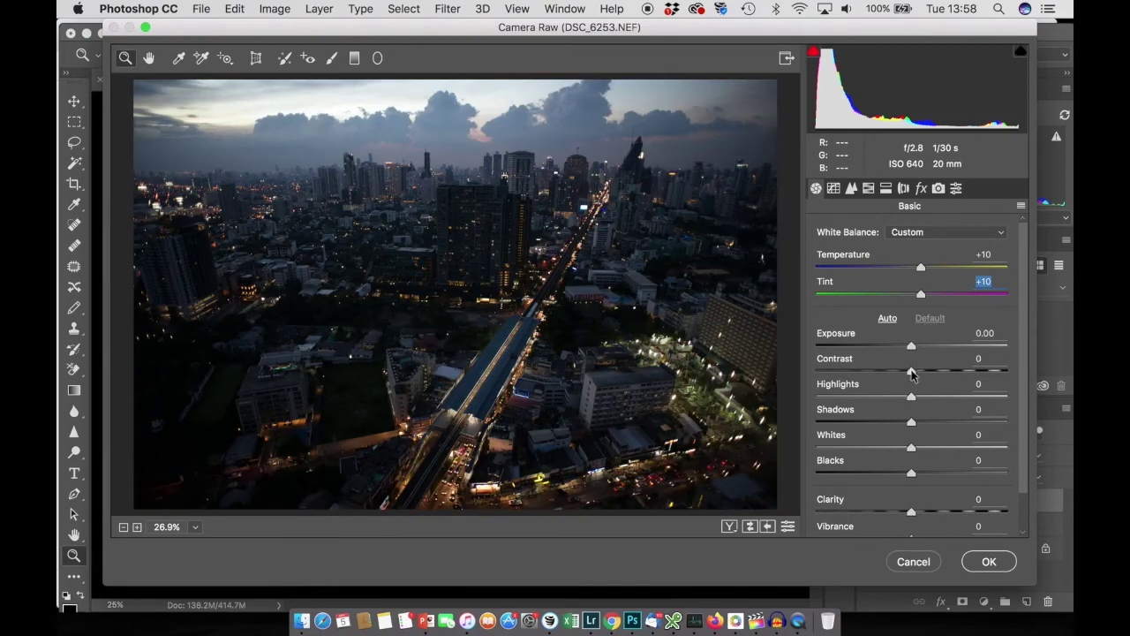
- Set Contrast to +18, Shadows to +34 and Clarity to +11, and apply the Camera Raw adjustments
drag(912, 371, 928, 373)
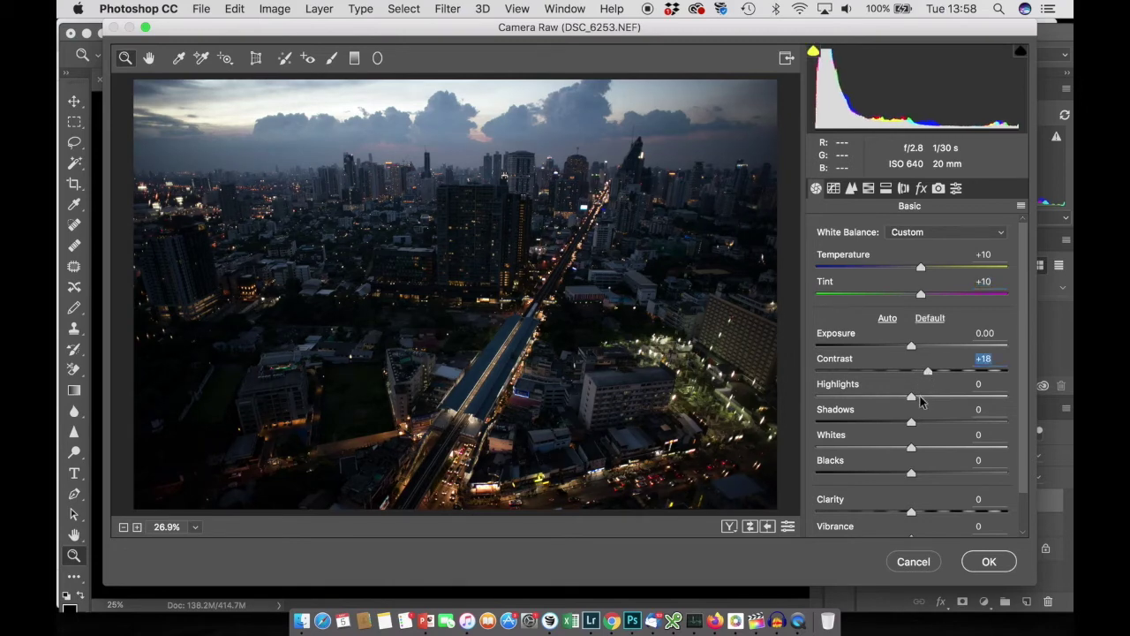
drag(914, 425, 944, 429)
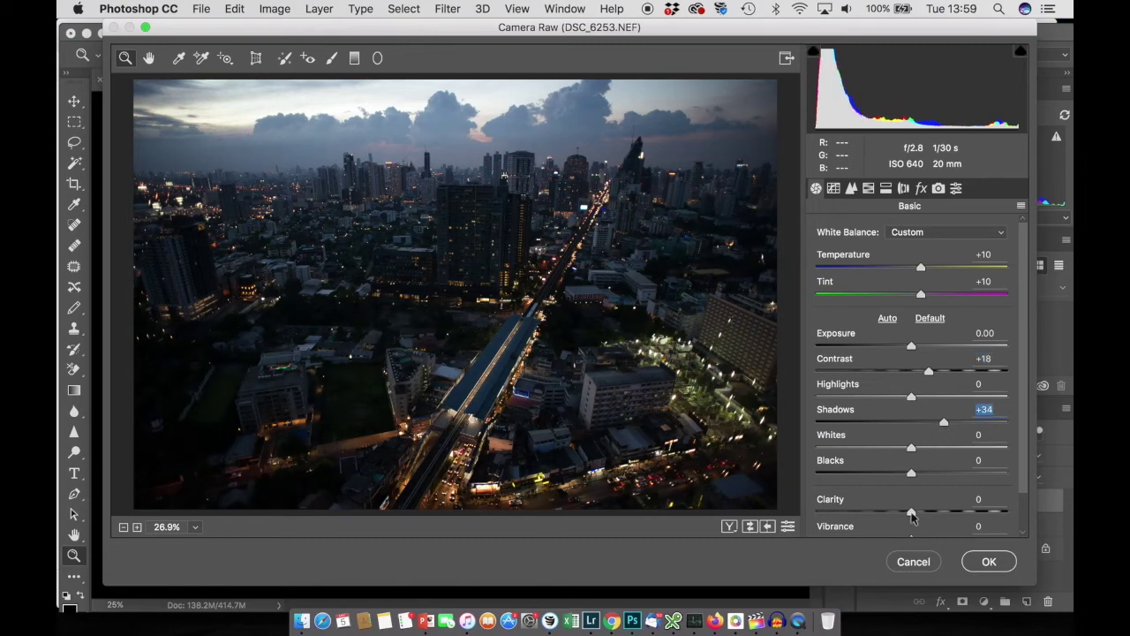
drag(915, 514, 922, 519)
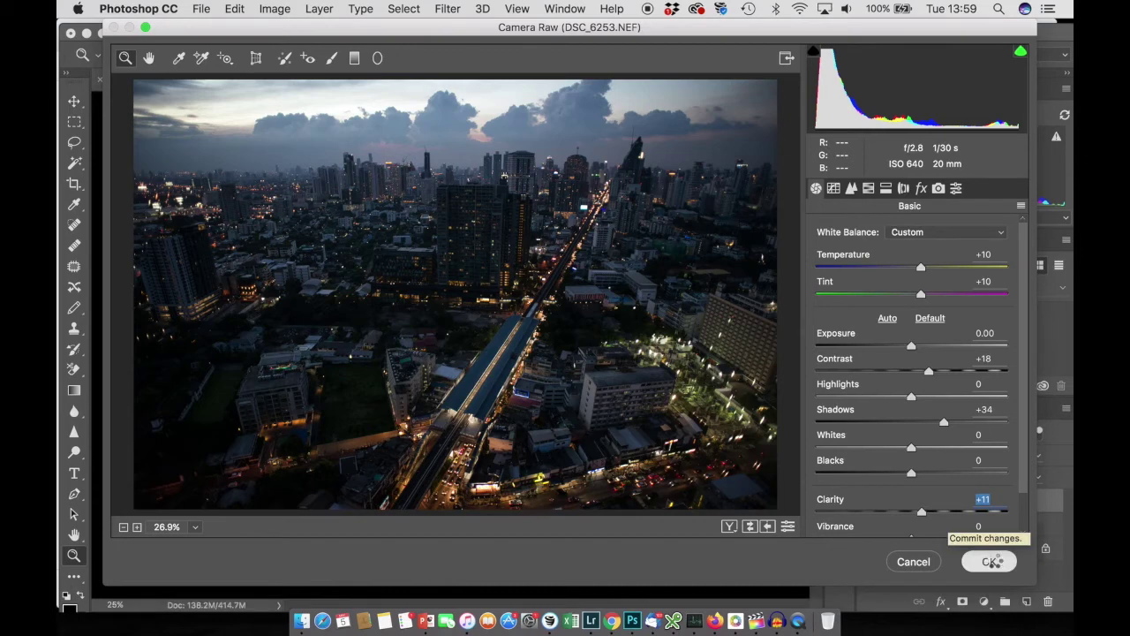
click(990, 562)
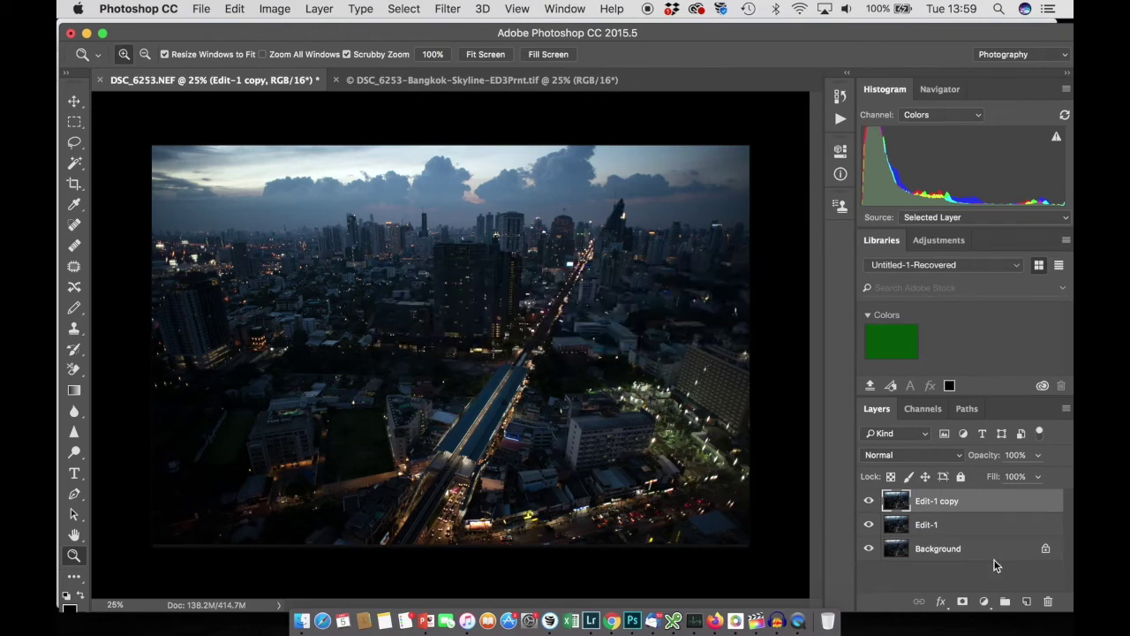
- Rename the Edit-1 copy layer to Edit-2-Raw
double_click(949, 502)
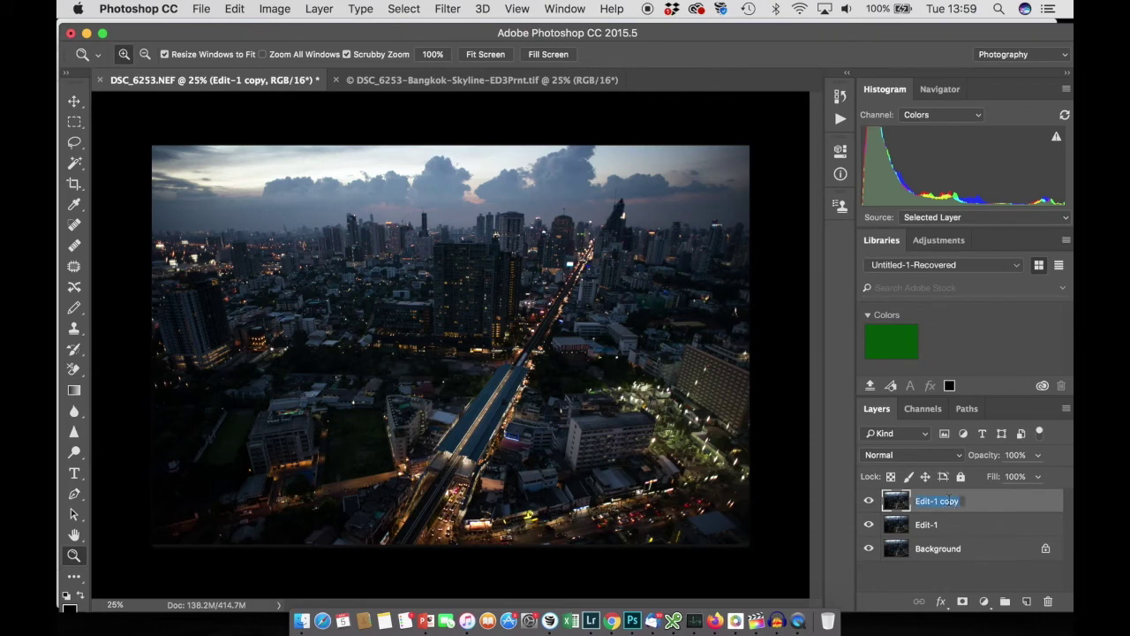
key(BackSpace)
text(Edit-2-Raw)
key(Return)
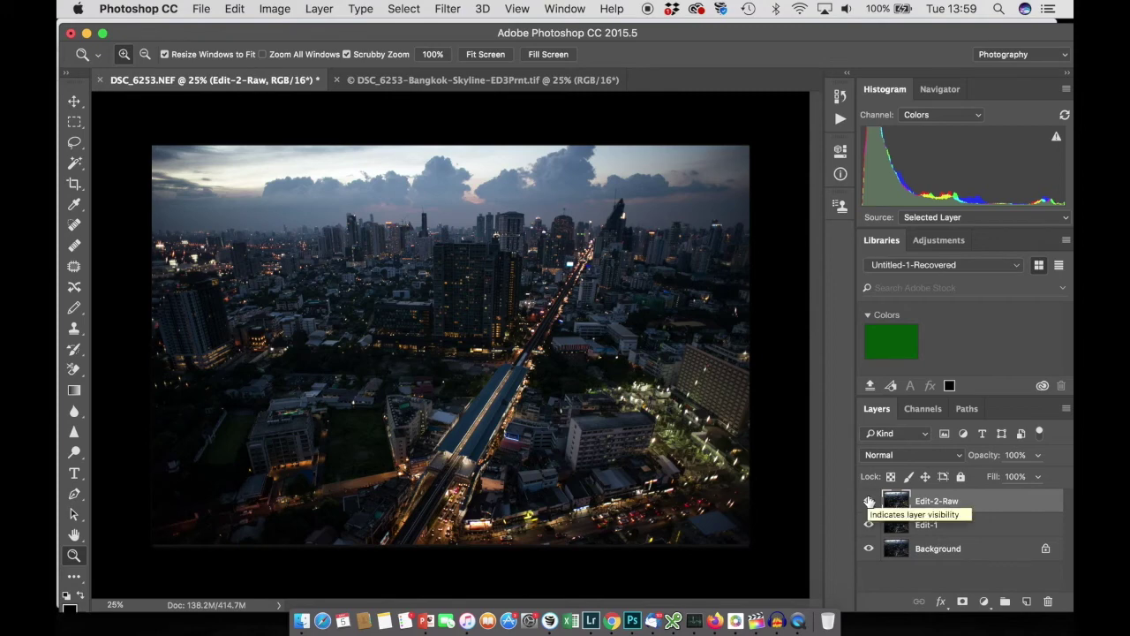
- Toggle the Edit-2-Raw layer's visibility repeatedly to compare it with Edit-1, leaving it visible
click(869, 501)
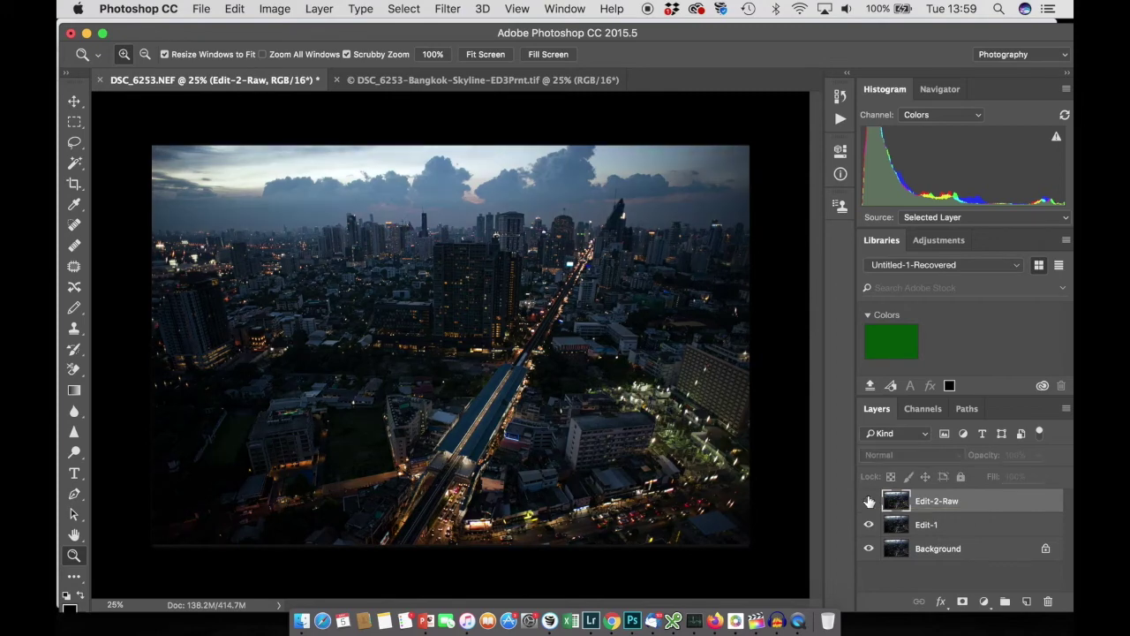
click(869, 501)
click(869, 501)
click(869, 500)
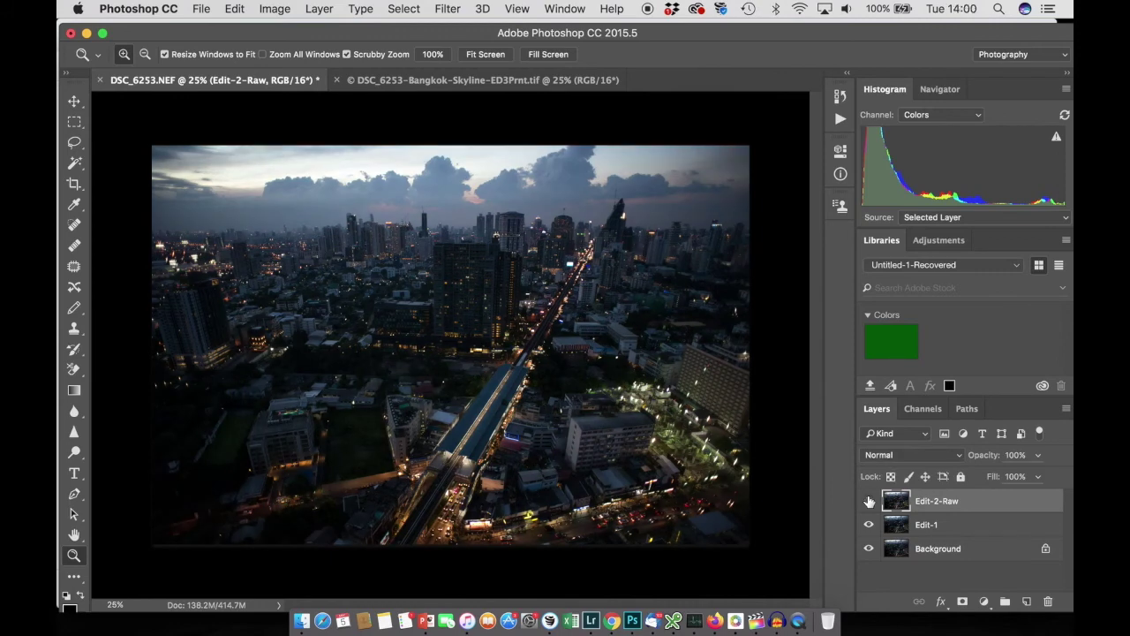
click(869, 501)
click(869, 501)
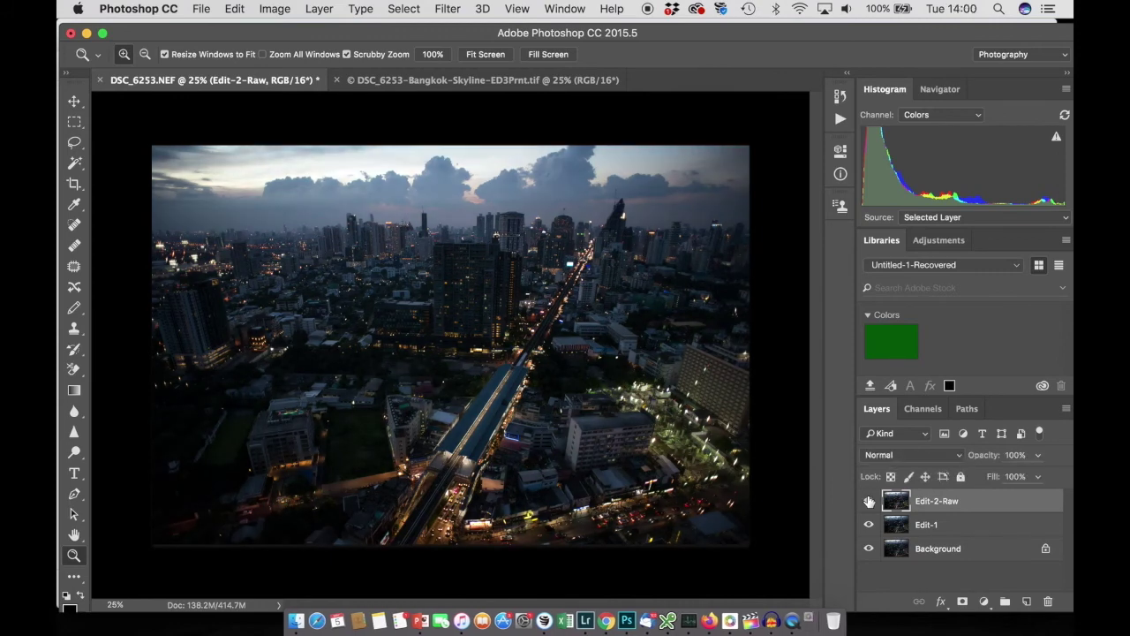
- Compare Edit-2-Raw with the Background while Edit-1 is hidden and again with Edit-1 shown, leaving all three layers visible
click(869, 525)
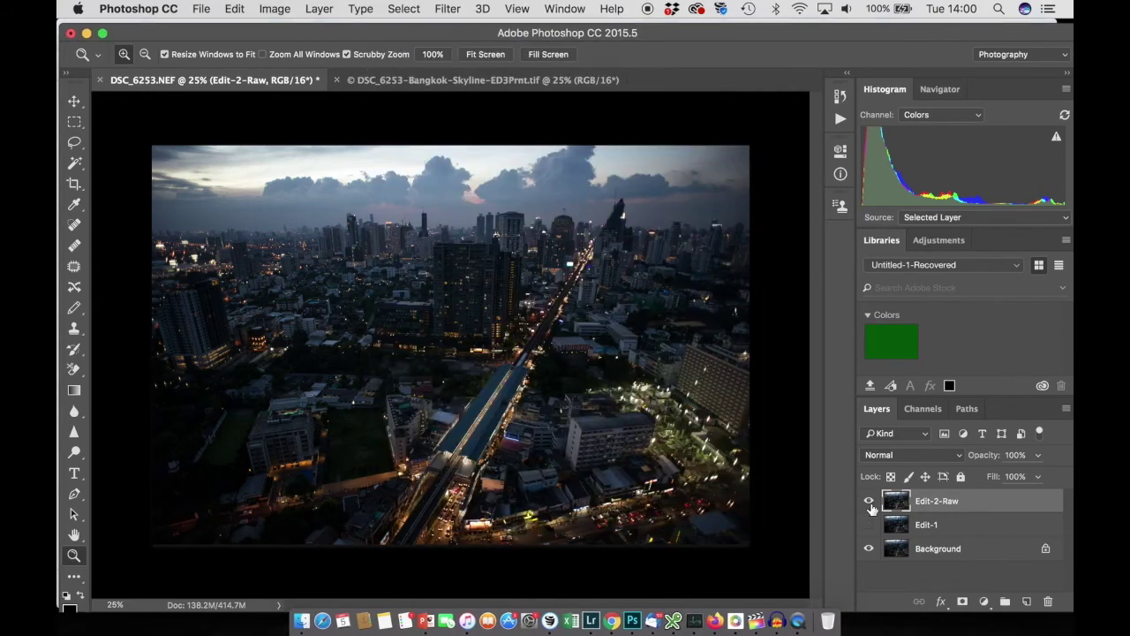
click(869, 501)
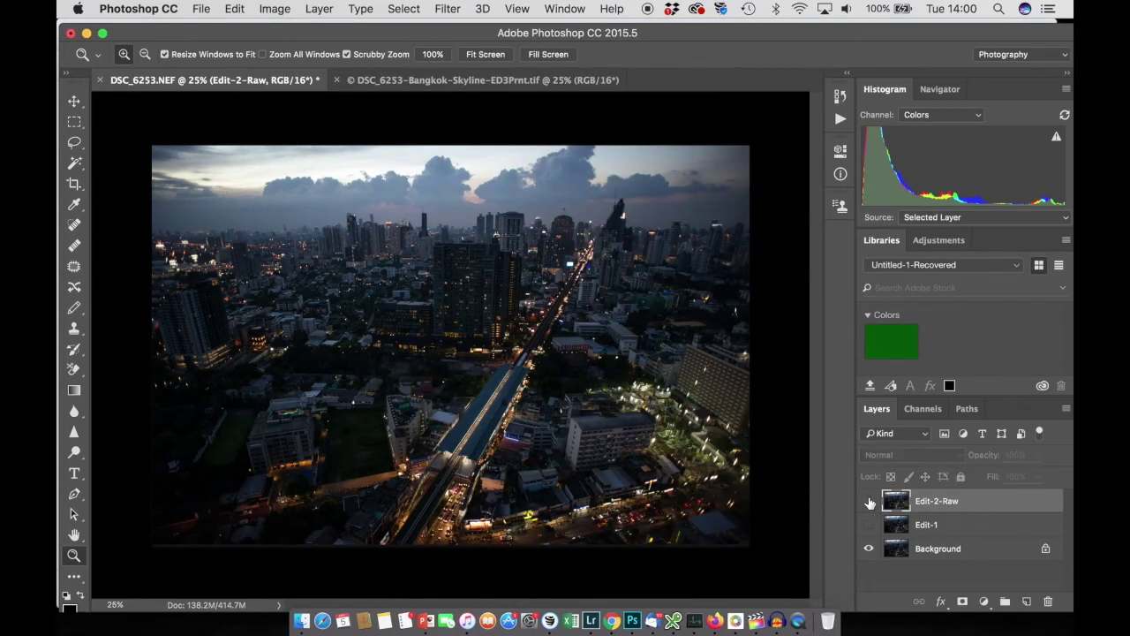
click(869, 501)
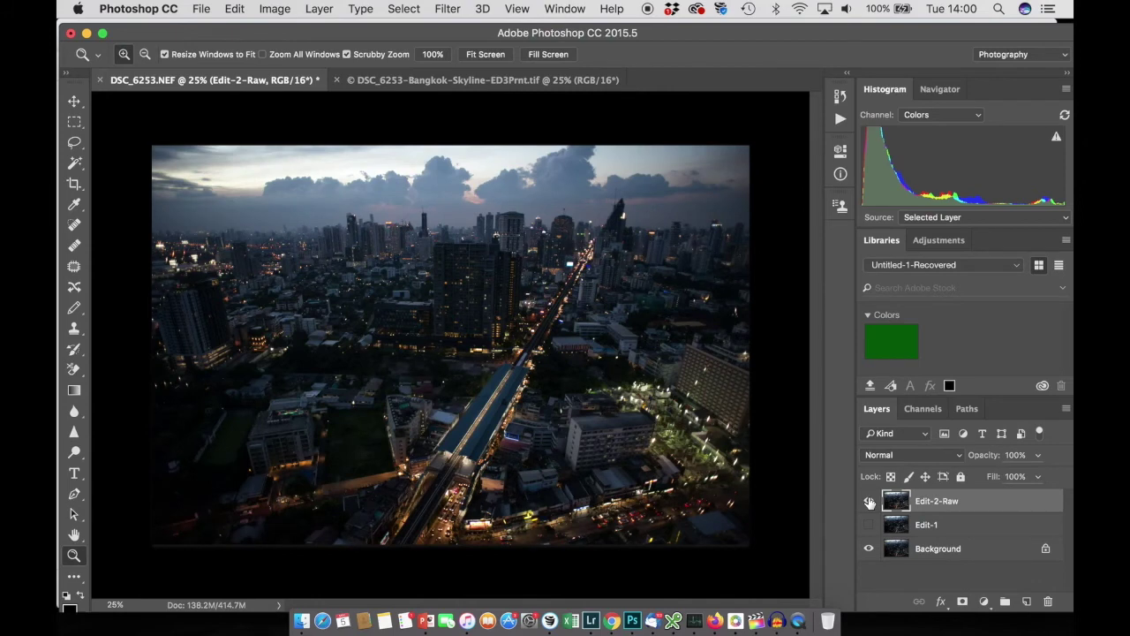
click(869, 500)
click(869, 501)
click(869, 525)
click(869, 500)
click(869, 501)
click(869, 524)
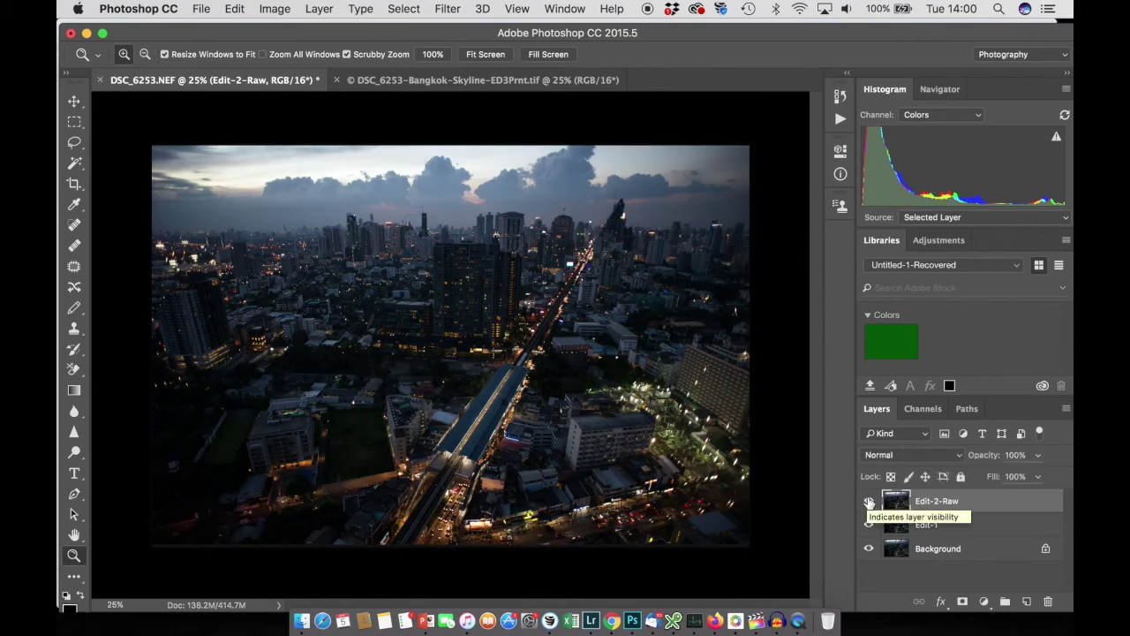
click(869, 501)
click(869, 501)
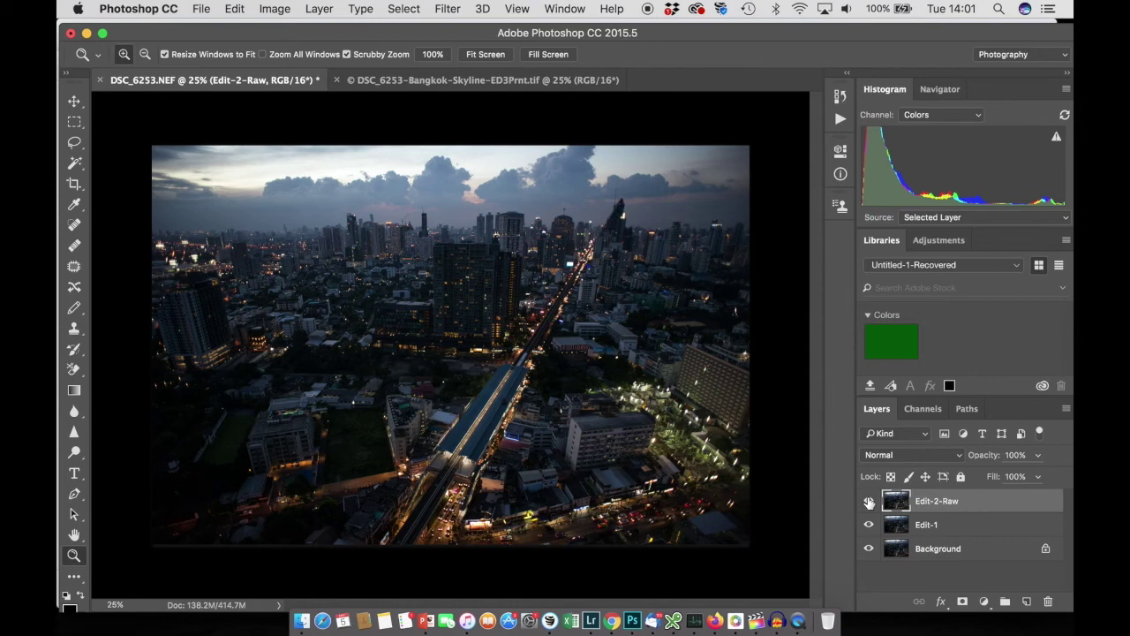
right_click(970, 502)
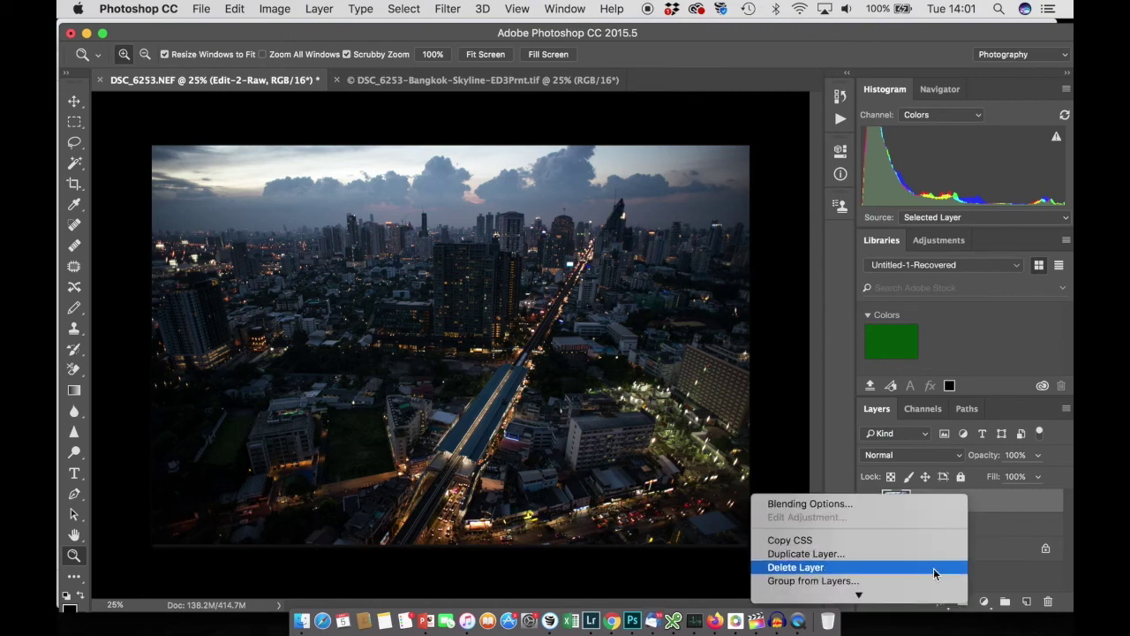
click(1016, 502)
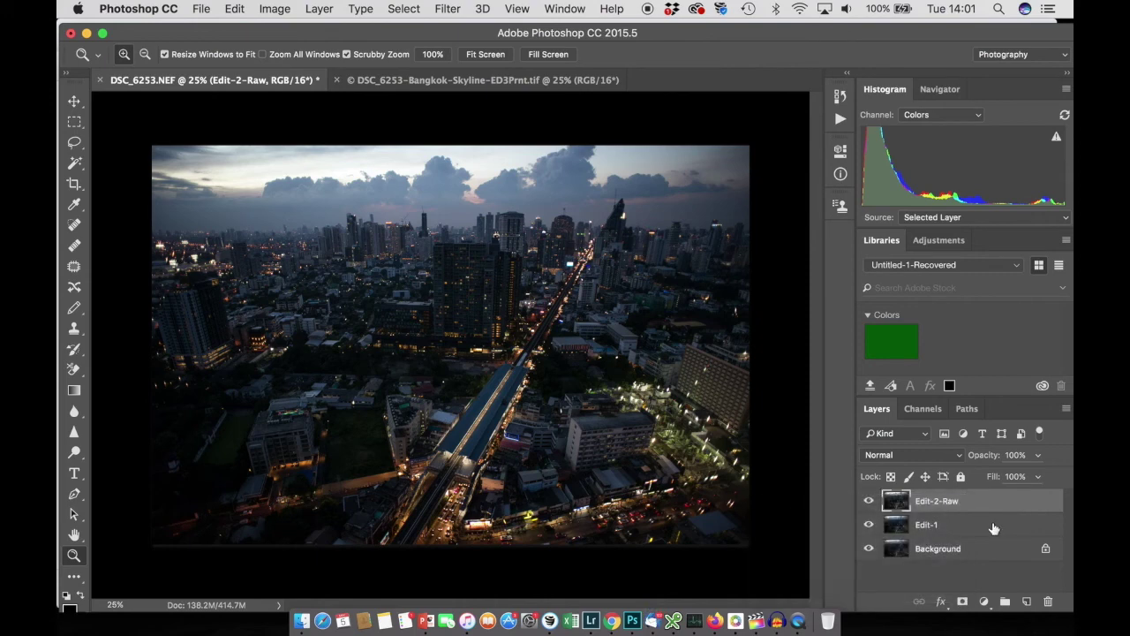